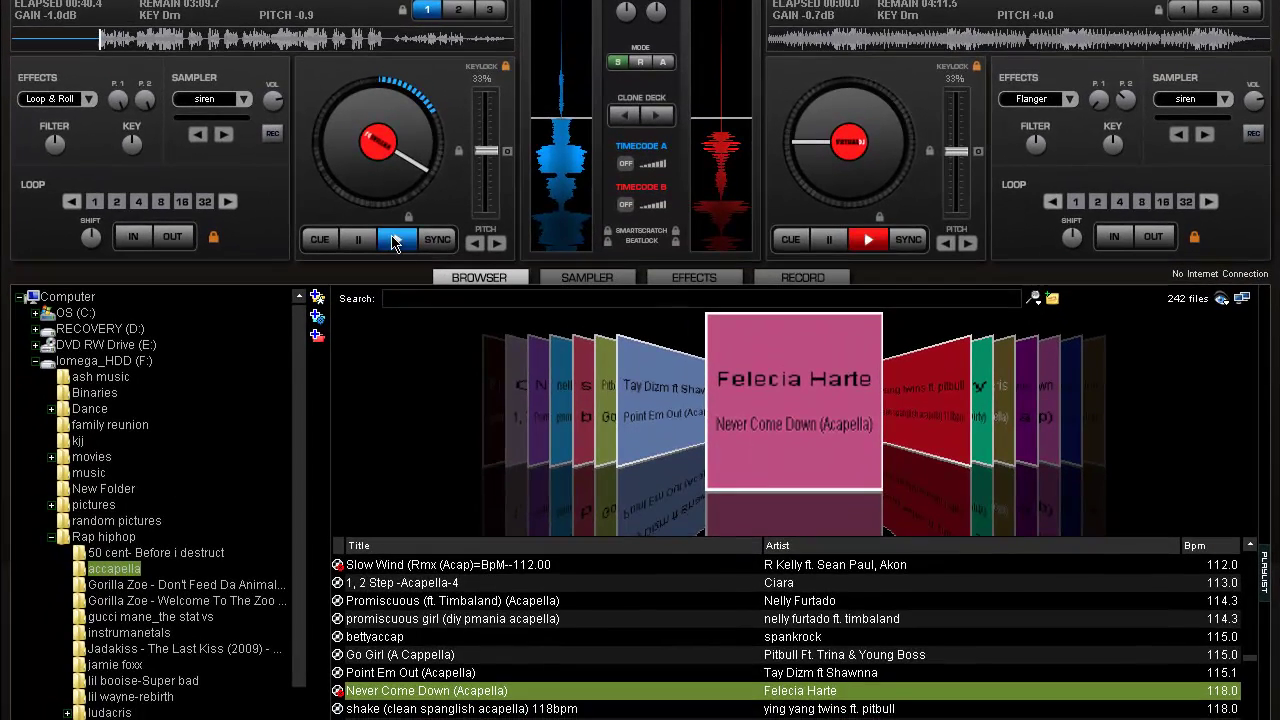
# - Preview the acapella on deck 1 and the instrumental on deck 2 separately, stopping each deck after a few seconds
pyautogui.click(414, 554)
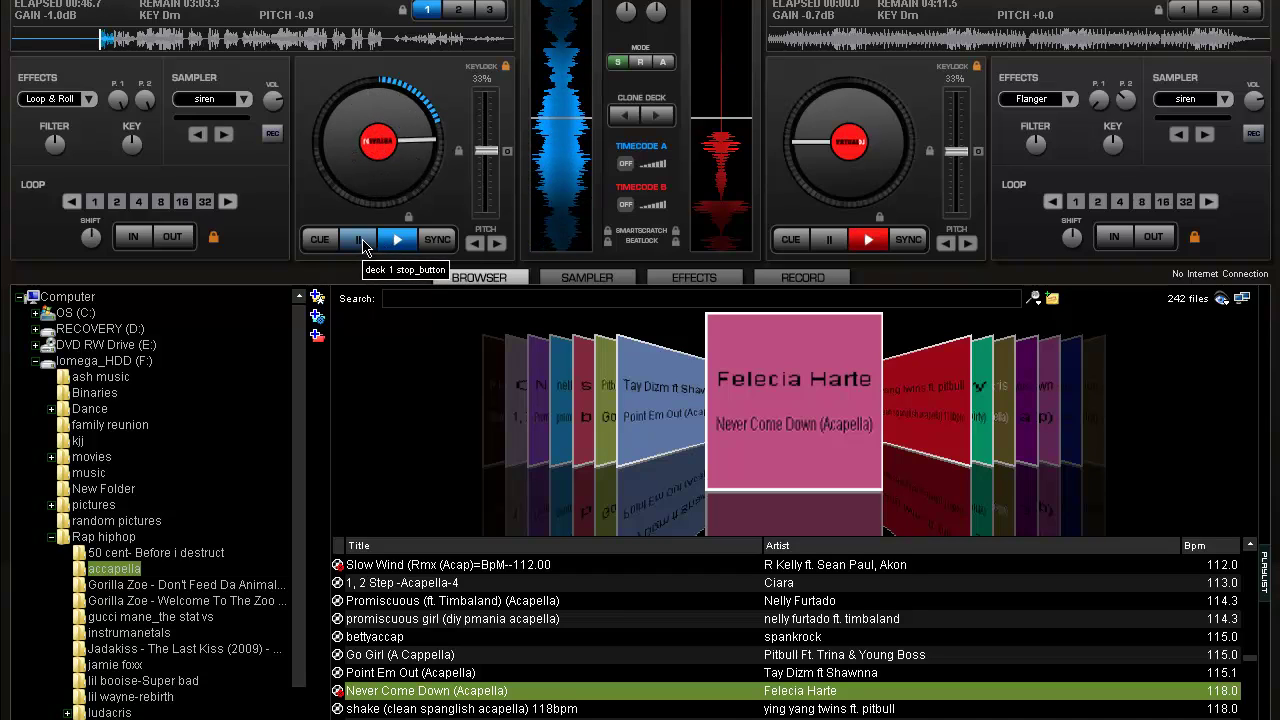
pyautogui.click(360, 240)
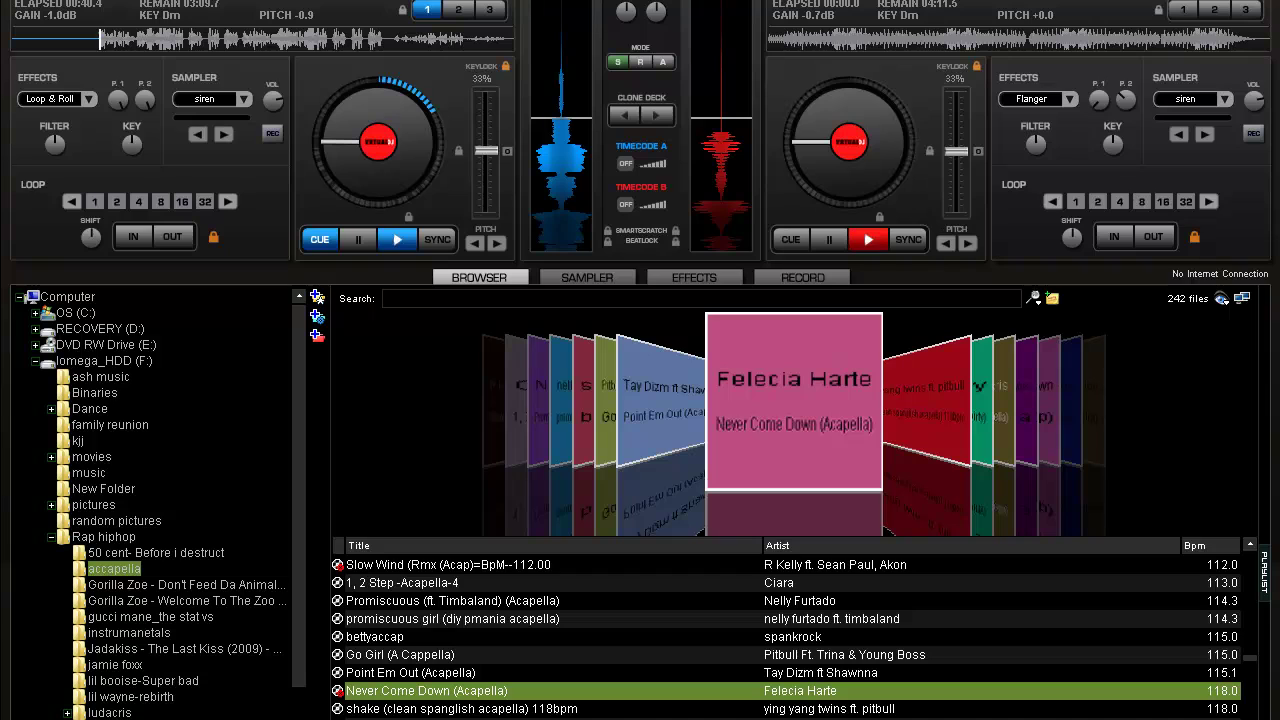
pyautogui.click(880, 240)
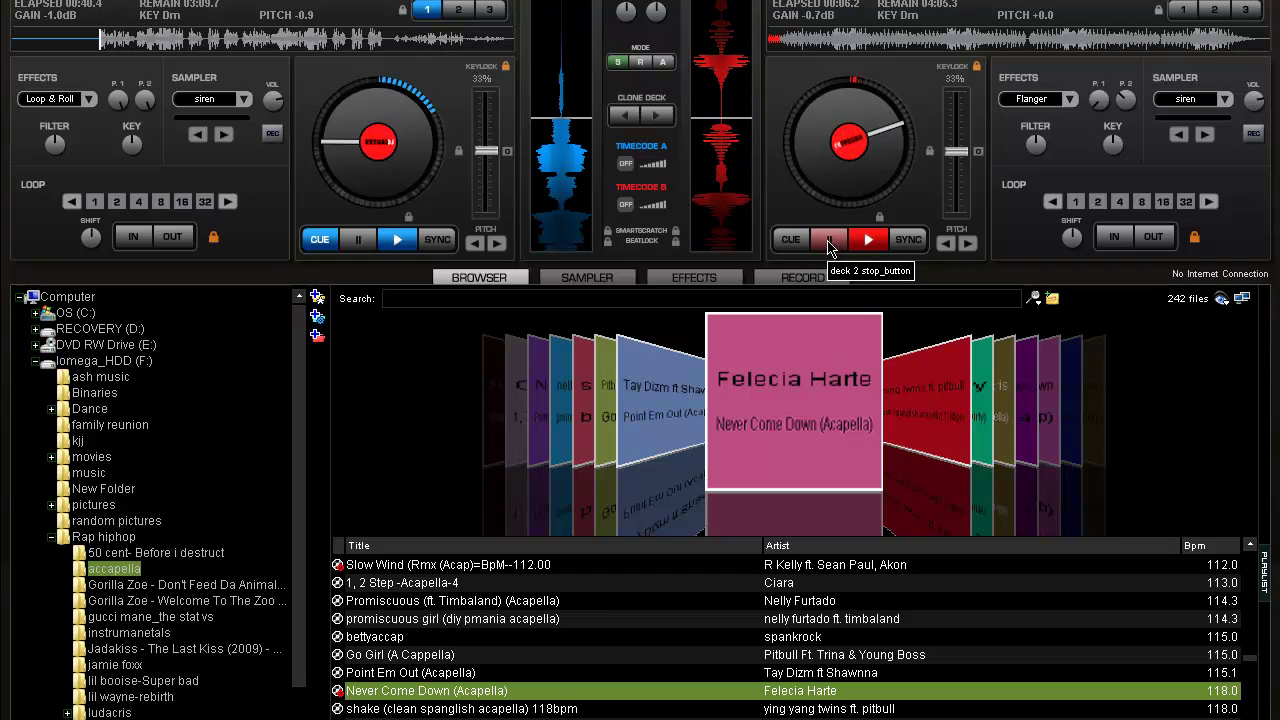
pyautogui.click(829, 242)
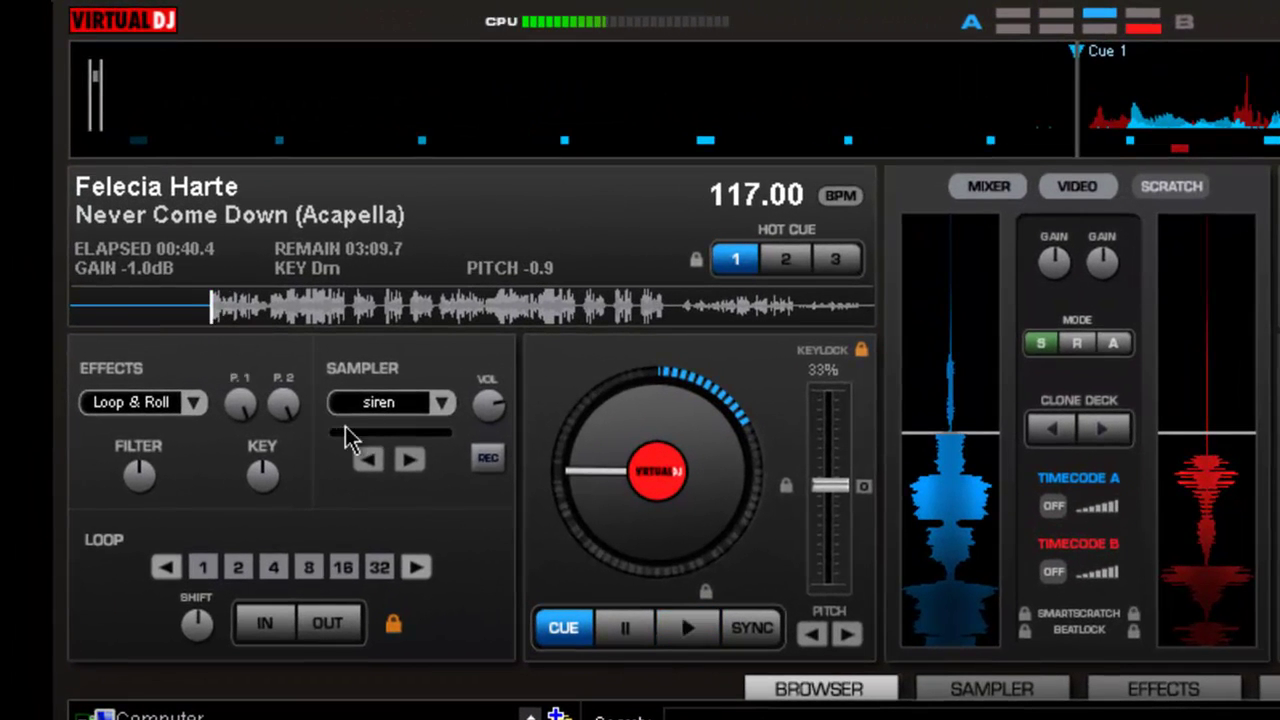
# - Delete the cue point on deck 1's acapella waveform and set a cue again at the same position
pyautogui.rightClick(211, 307)
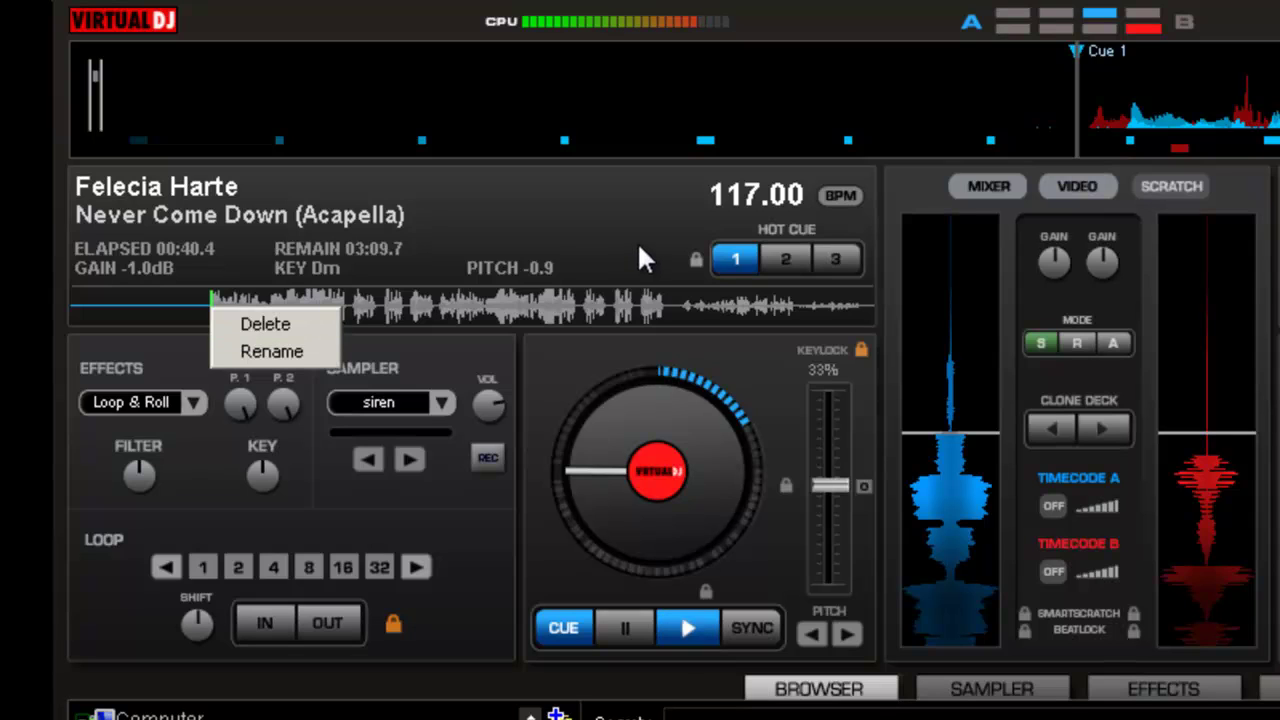
pyautogui.click(300, 326)
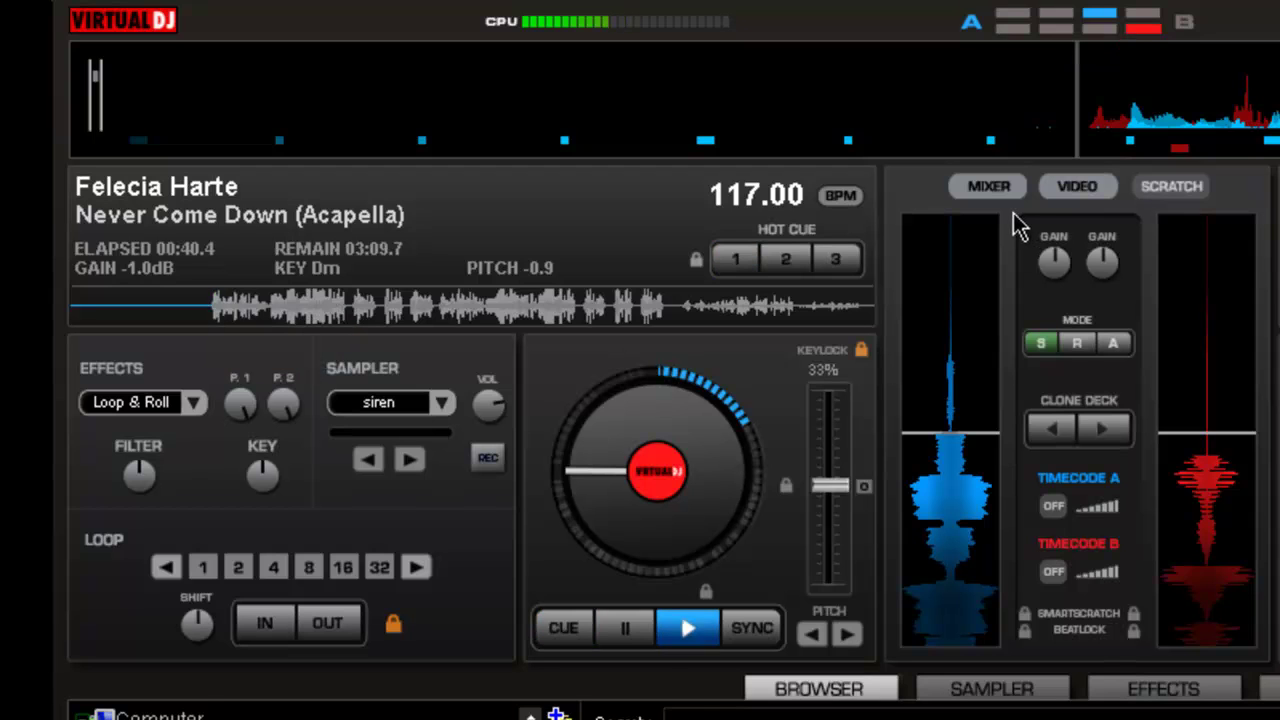
pyautogui.click(563, 628)
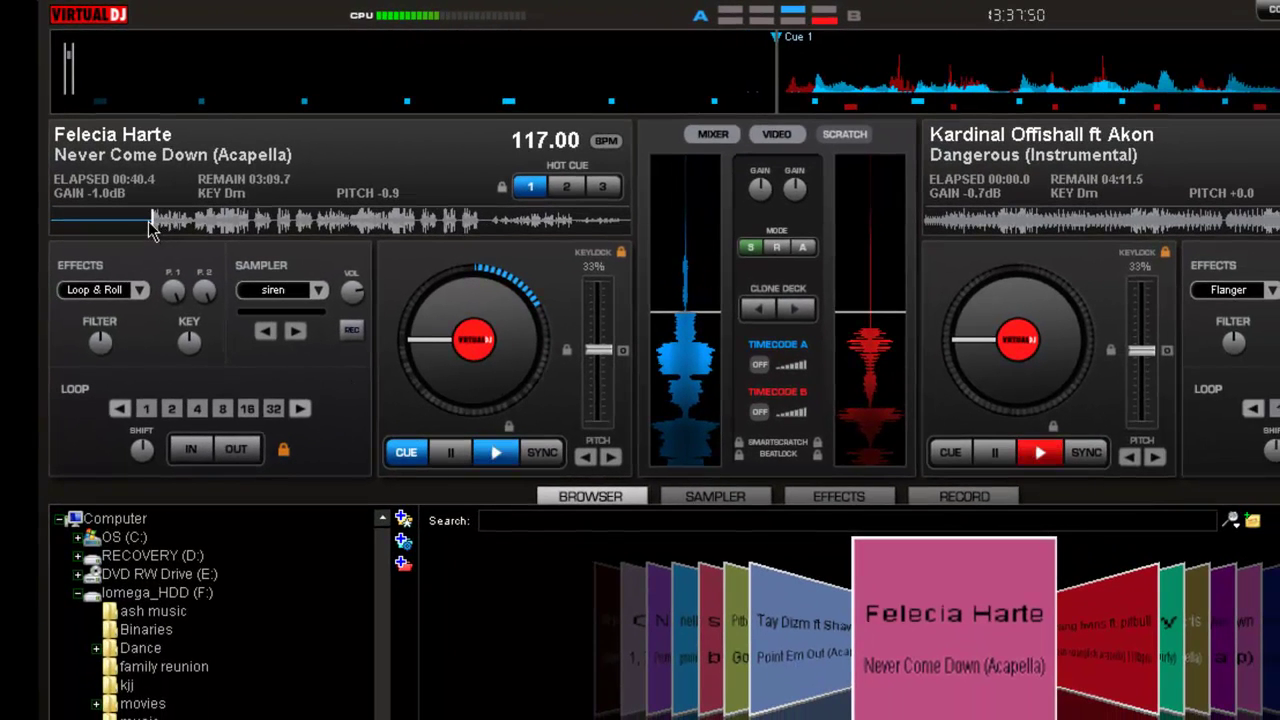
# - Rename the cue point on deck 1's acapella track as intro
pyautogui.rightClick(152, 224)
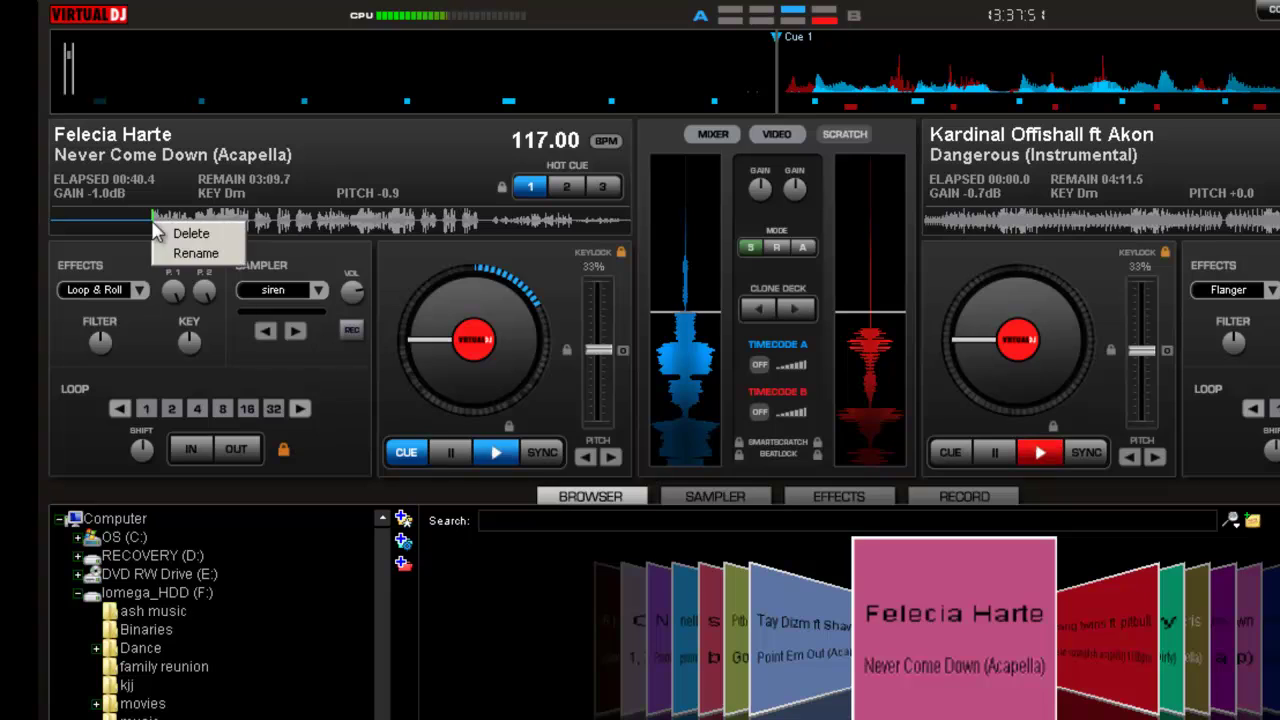
pyautogui.click(193, 255)
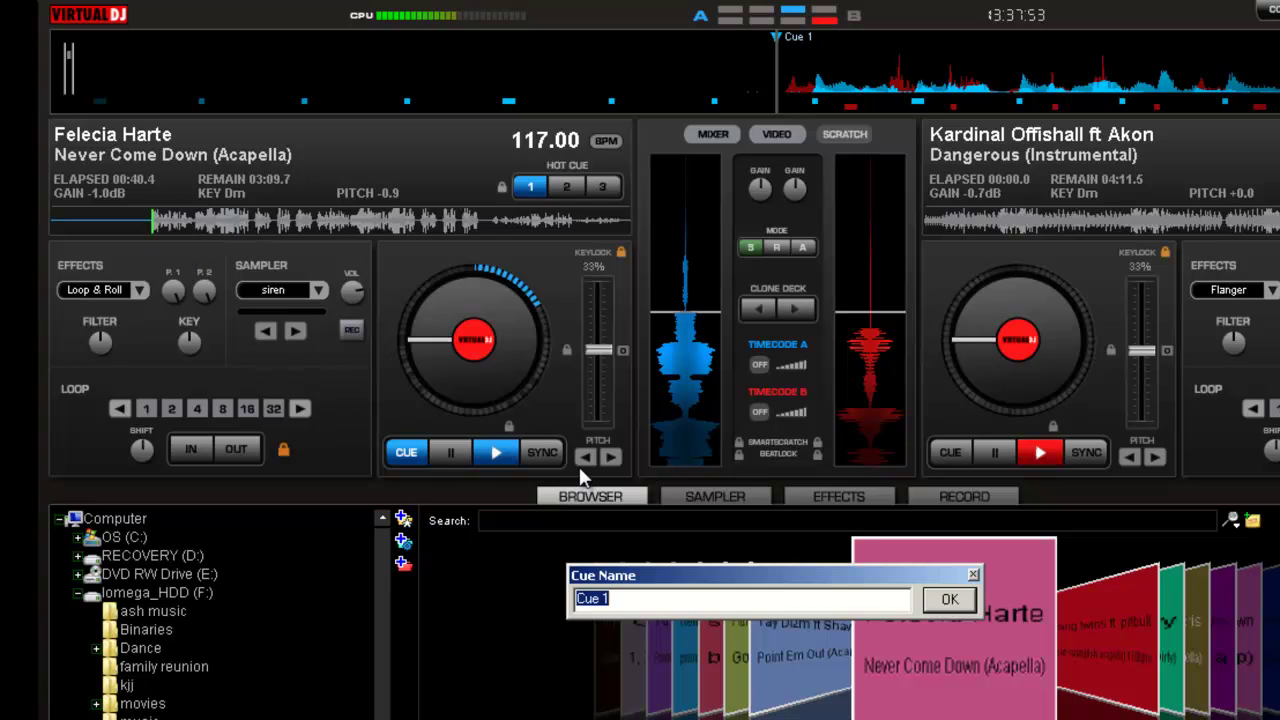
pyautogui.write('int')
pyautogui.write('or')
pyautogui.press('BackSpace')
pyautogui.press('BackSpace')
pyautogui.write('ro')
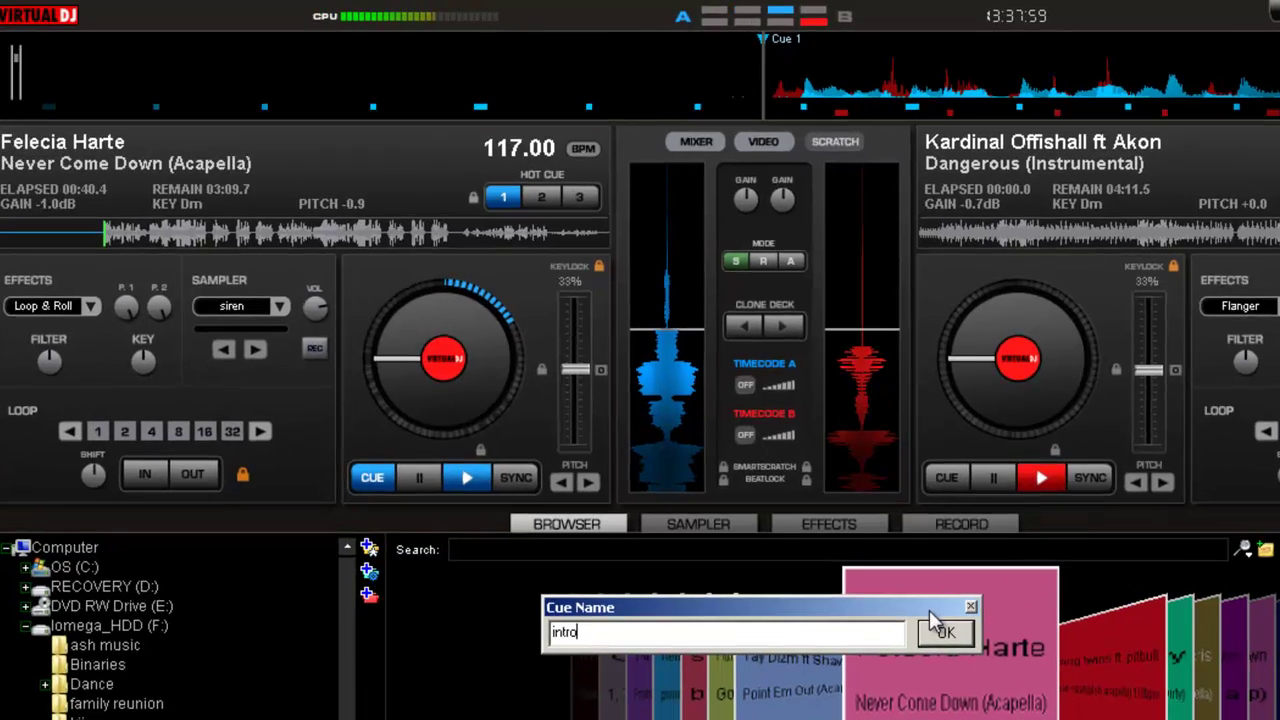
pyautogui.click(949, 599)
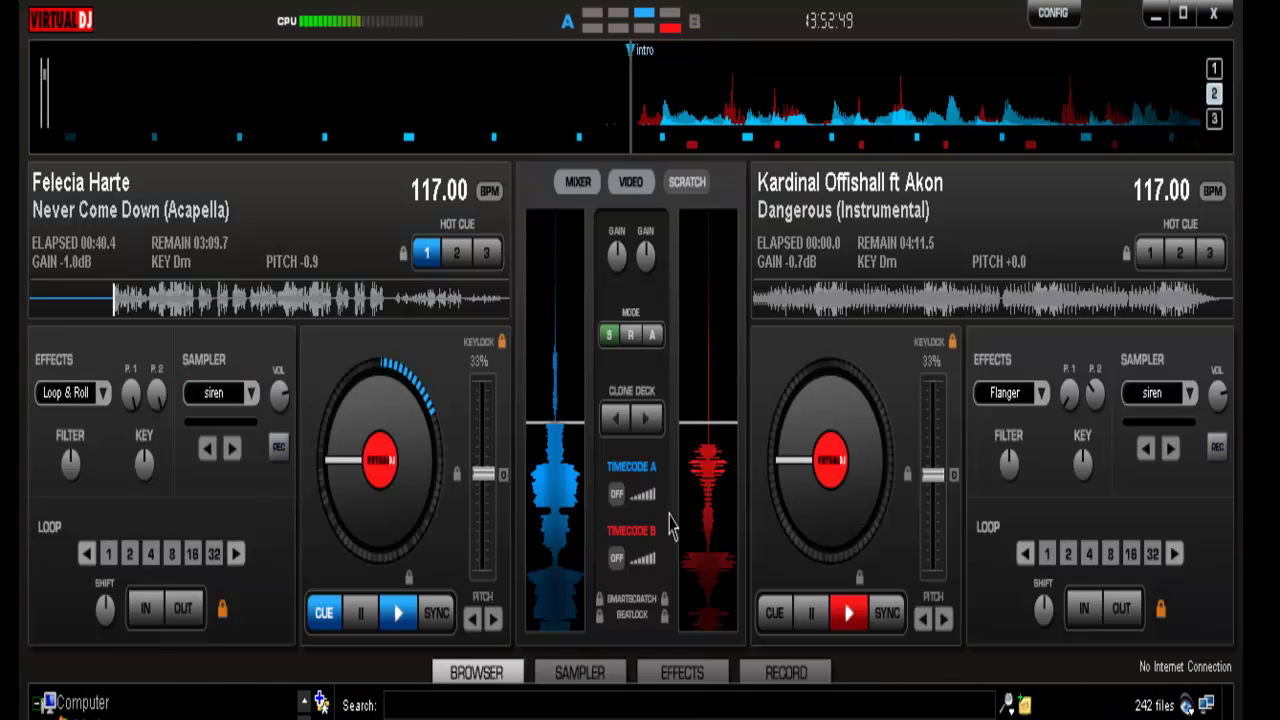
# - Play the Dangerous instrumental on deck 2 and start the acapella on deck 1 from its intro cue over it
pyautogui.click(848, 614)
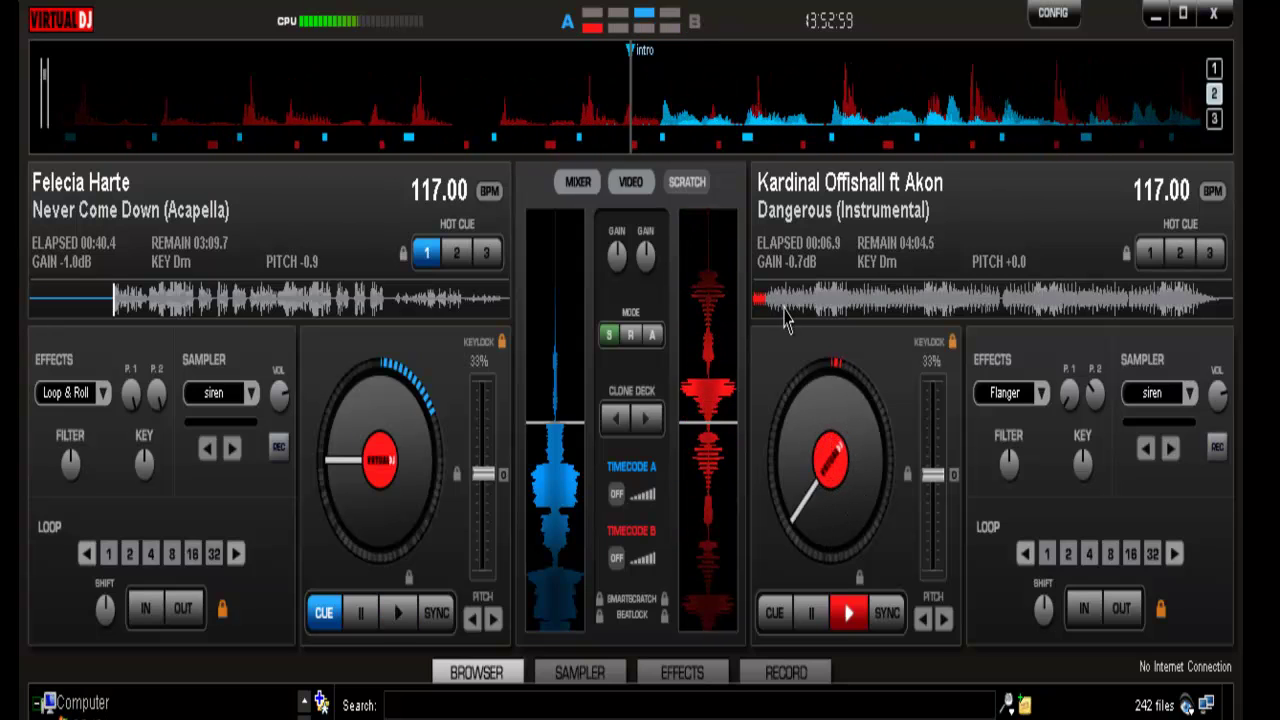
pyautogui.click(399, 614)
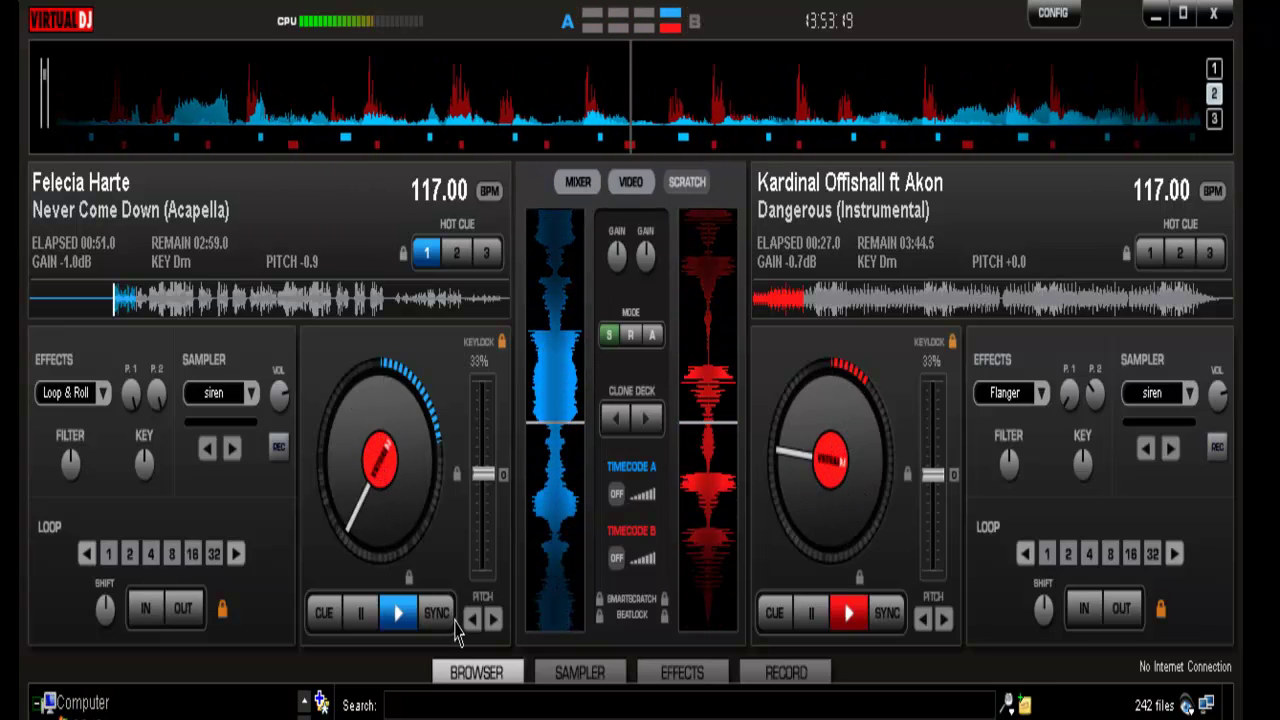
# - Show the mixer controls and lower deck 2's gain to -1.1 dB while both tracks play
pyautogui.click(577, 183)
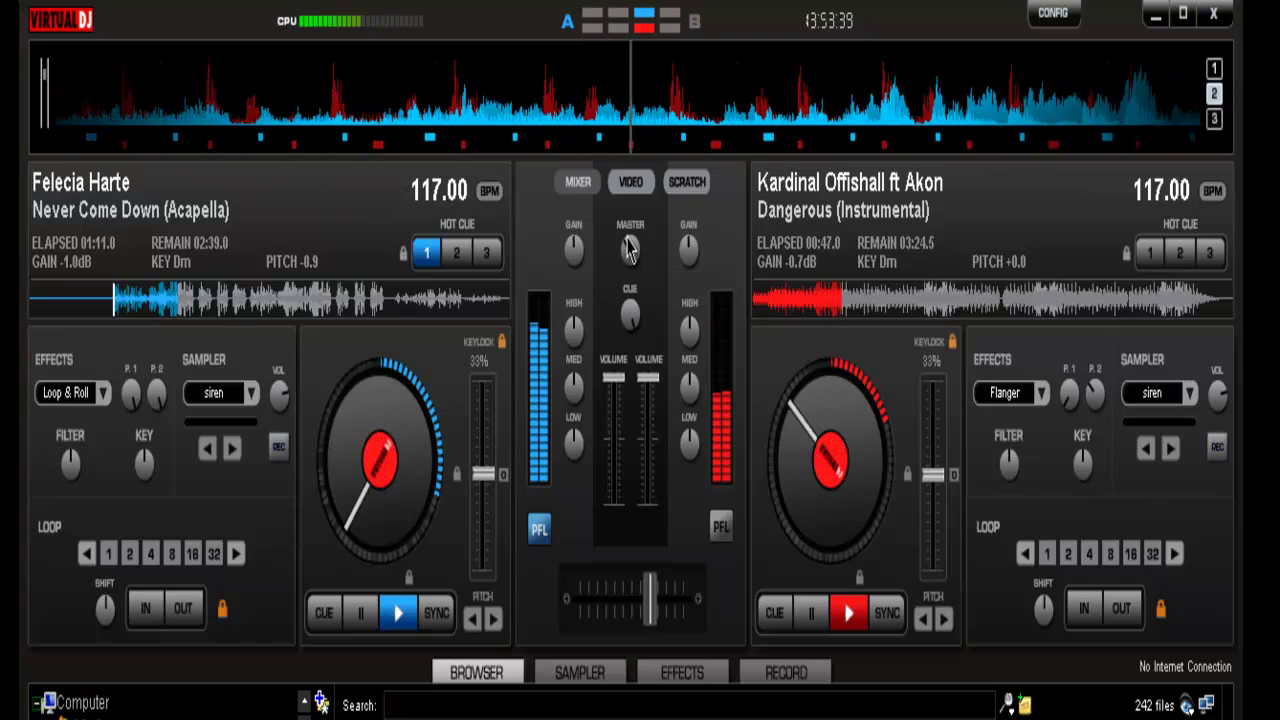
pyautogui.moveTo(687, 255)
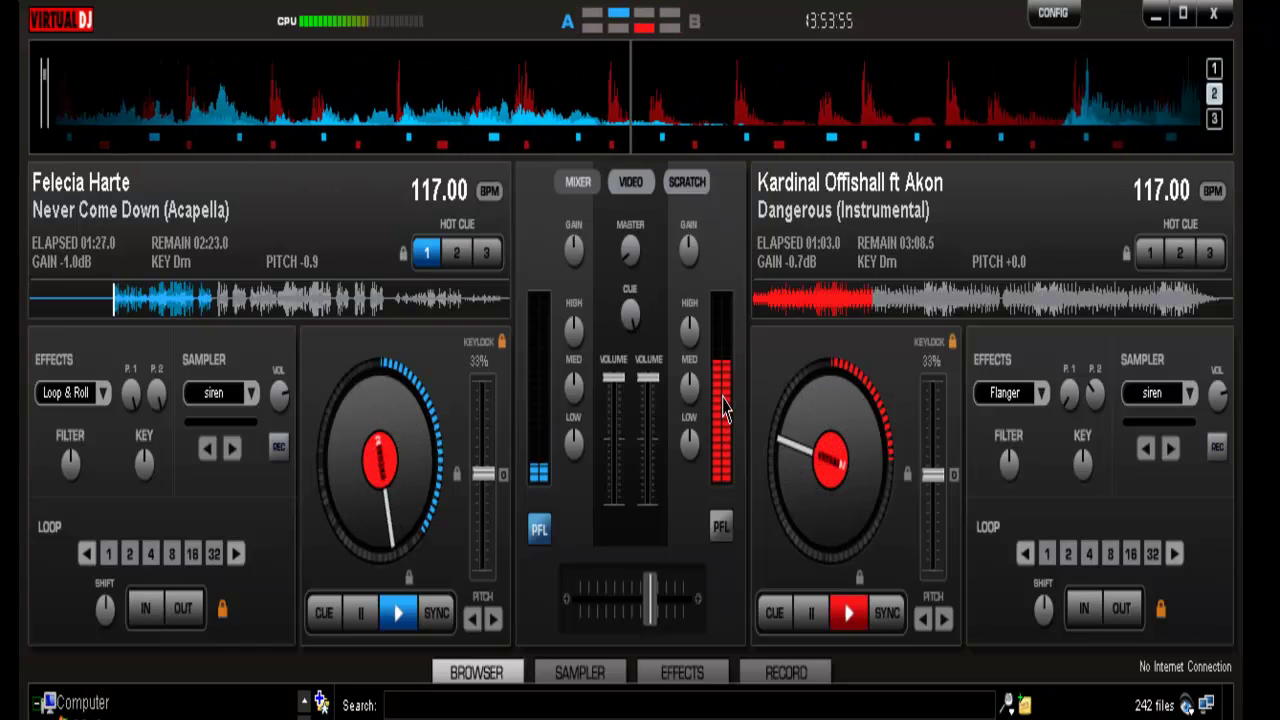
pyautogui.moveTo(683, 272); pyautogui.dragTo(688, 262)
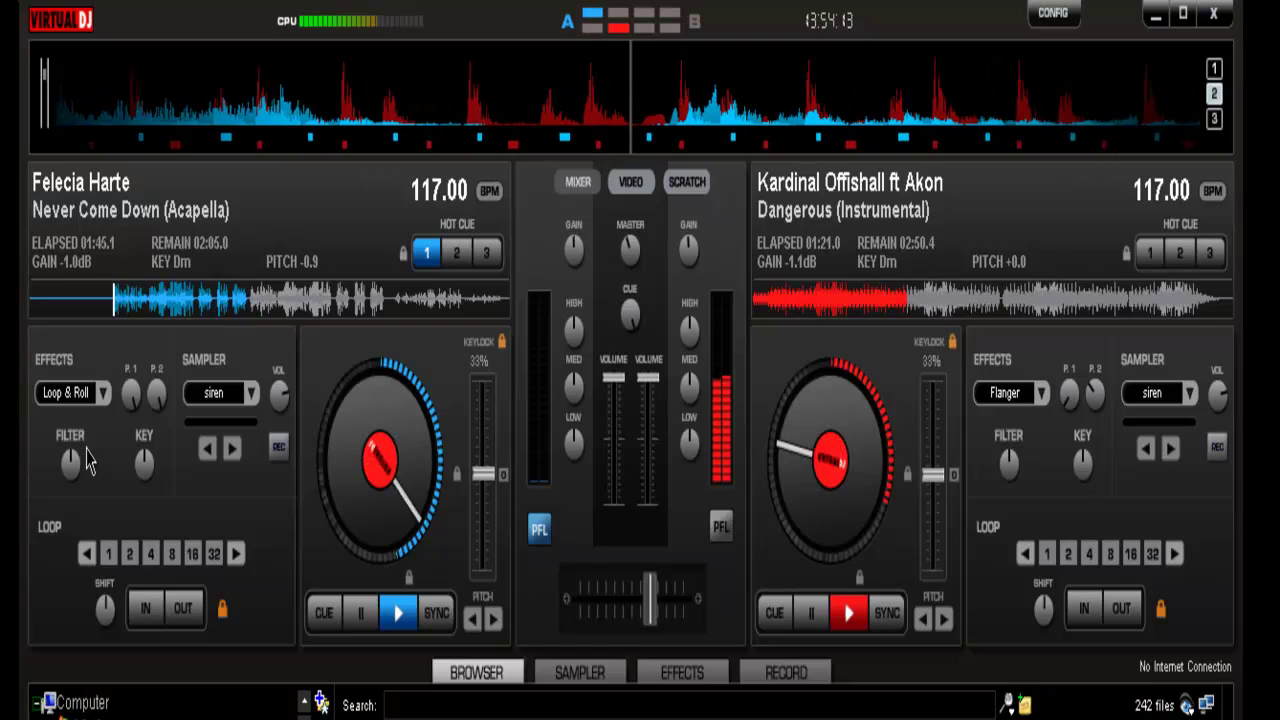
# - Select the flanger effect for deck 1 and try it on the acapella
pyautogui.click(100, 394)
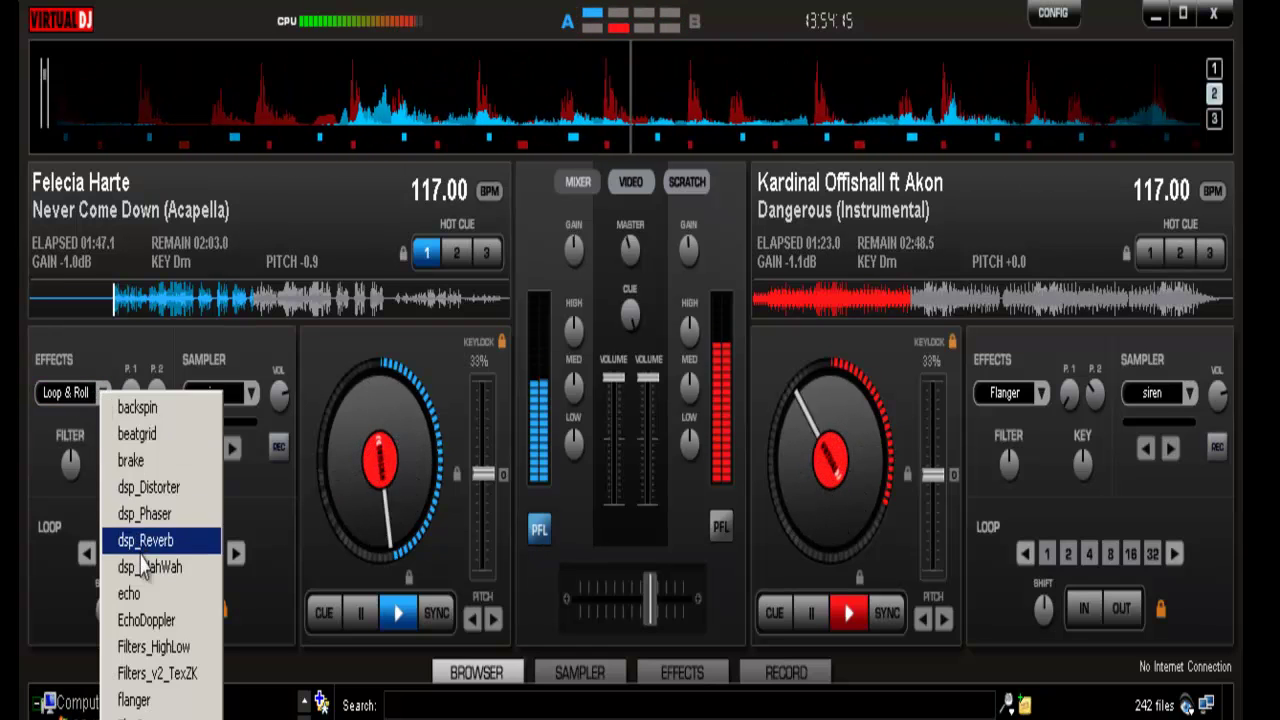
pyautogui.click(134, 700)
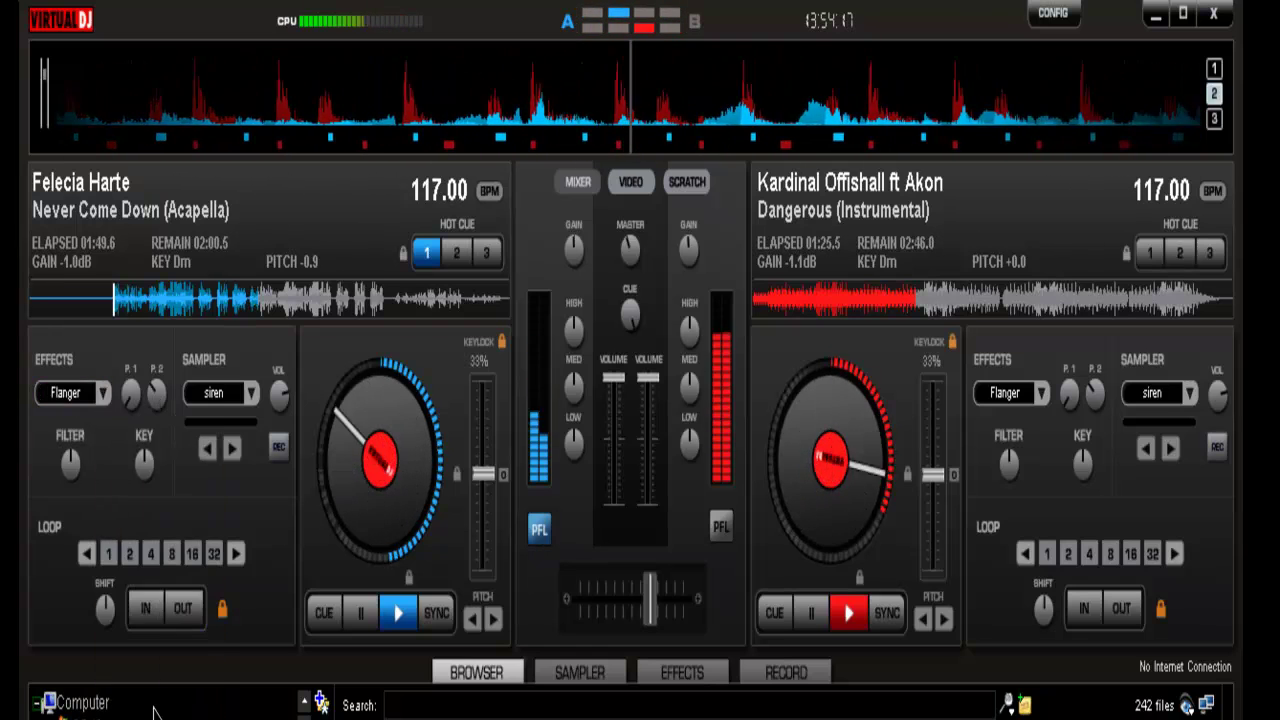
pyautogui.click(75, 410)
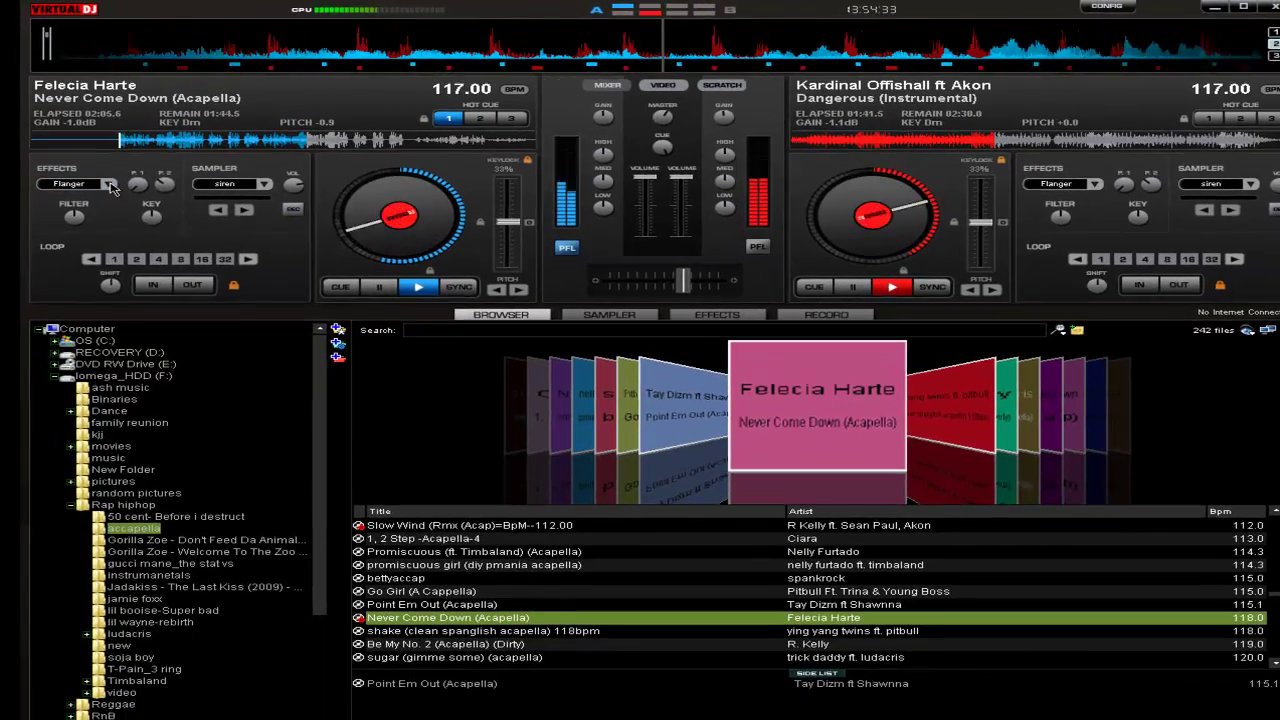
# - Try the dsp_Reverb effect on deck 1 with lower and higher Room Size settings, and deactivate it
pyautogui.click(108, 184)
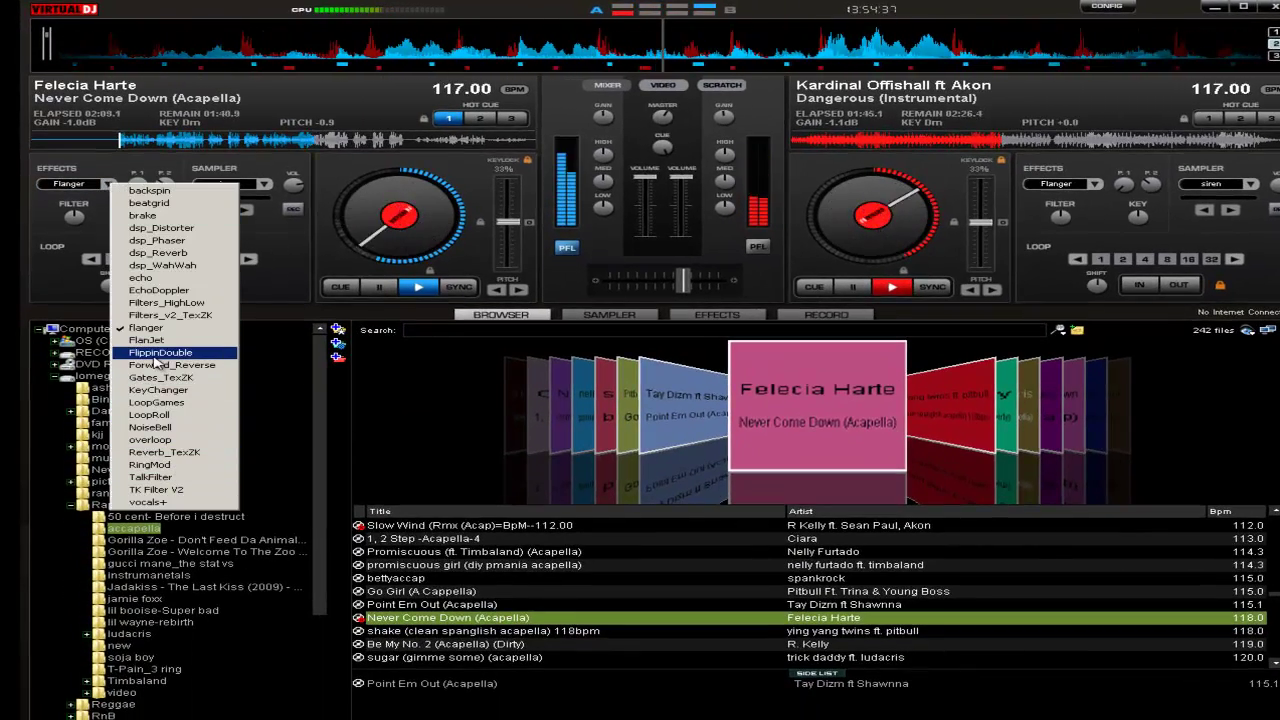
pyautogui.click(157, 252)
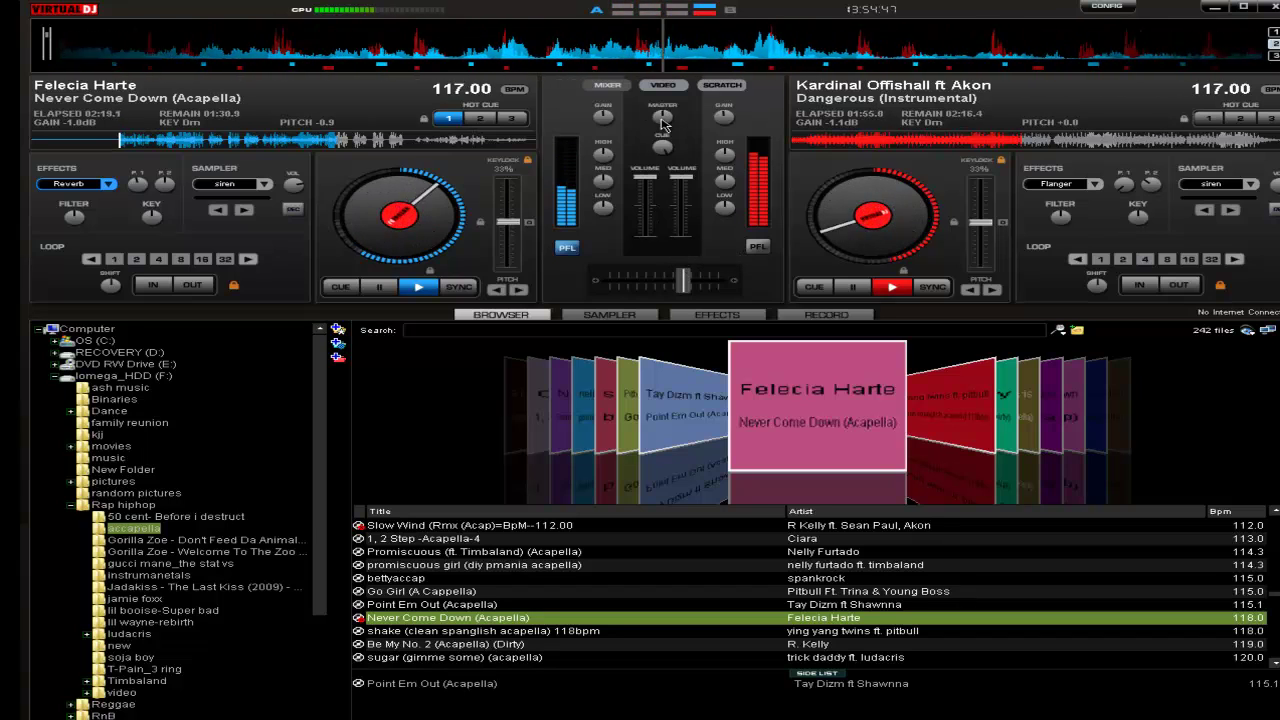
pyautogui.click(713, 316)
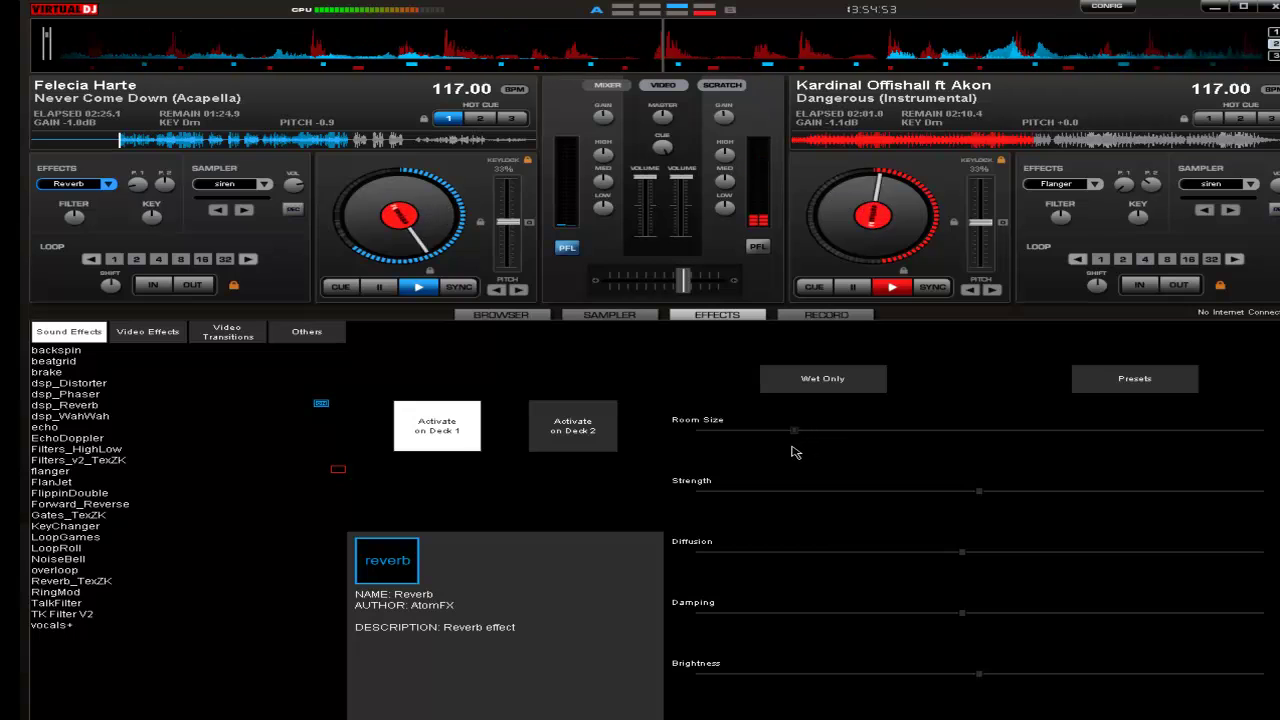
pyautogui.moveTo(755, 450); pyautogui.dragTo(748, 450)
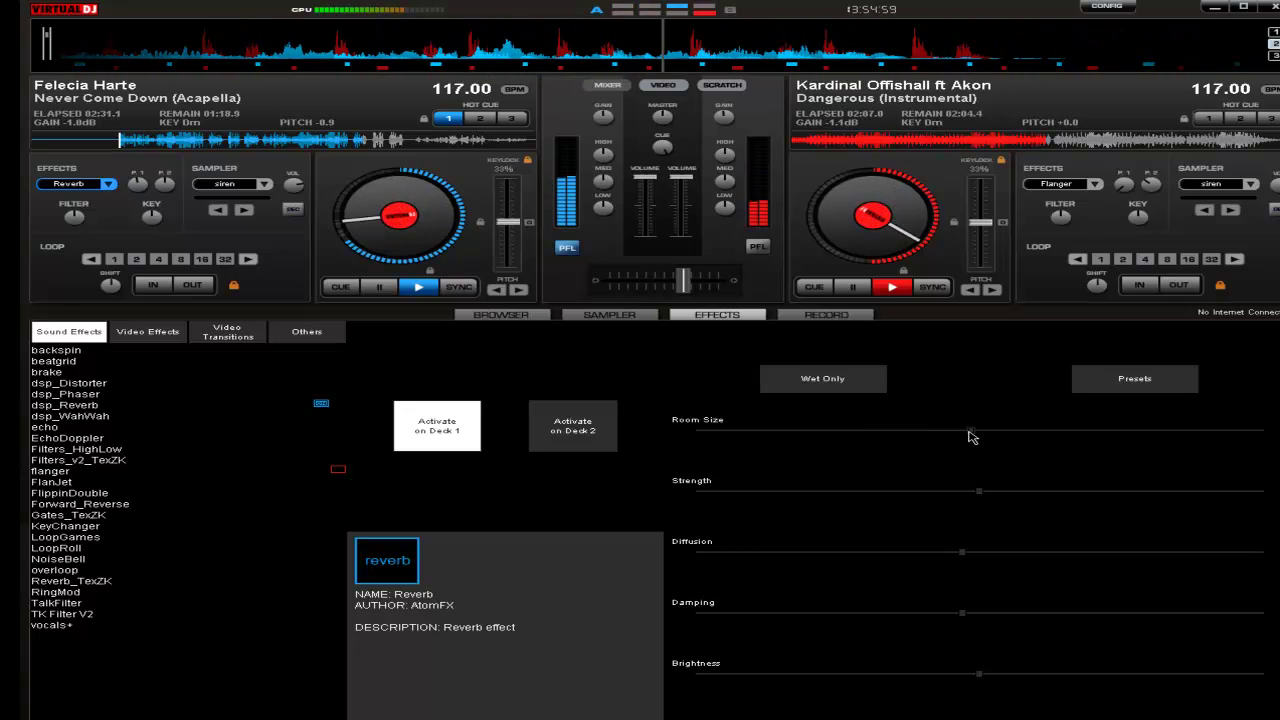
pyautogui.moveTo(1131, 441); pyautogui.dragTo(1154, 441)
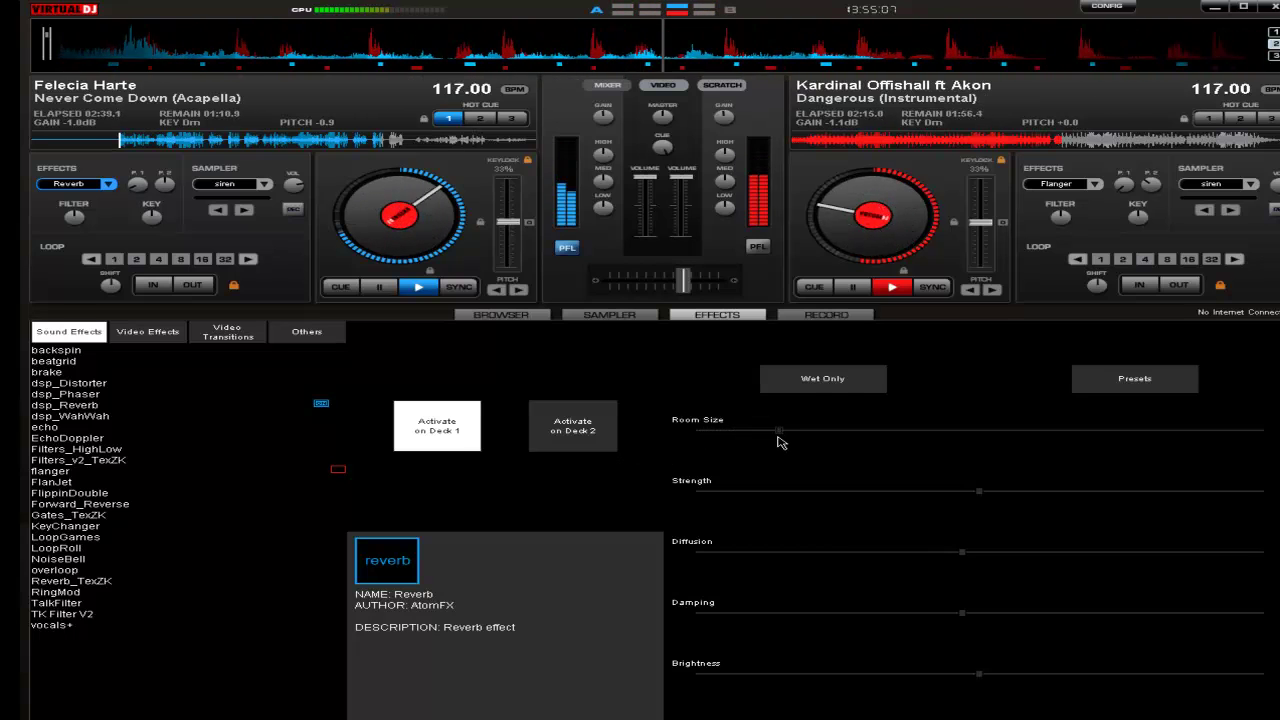
pyautogui.click(88, 188)
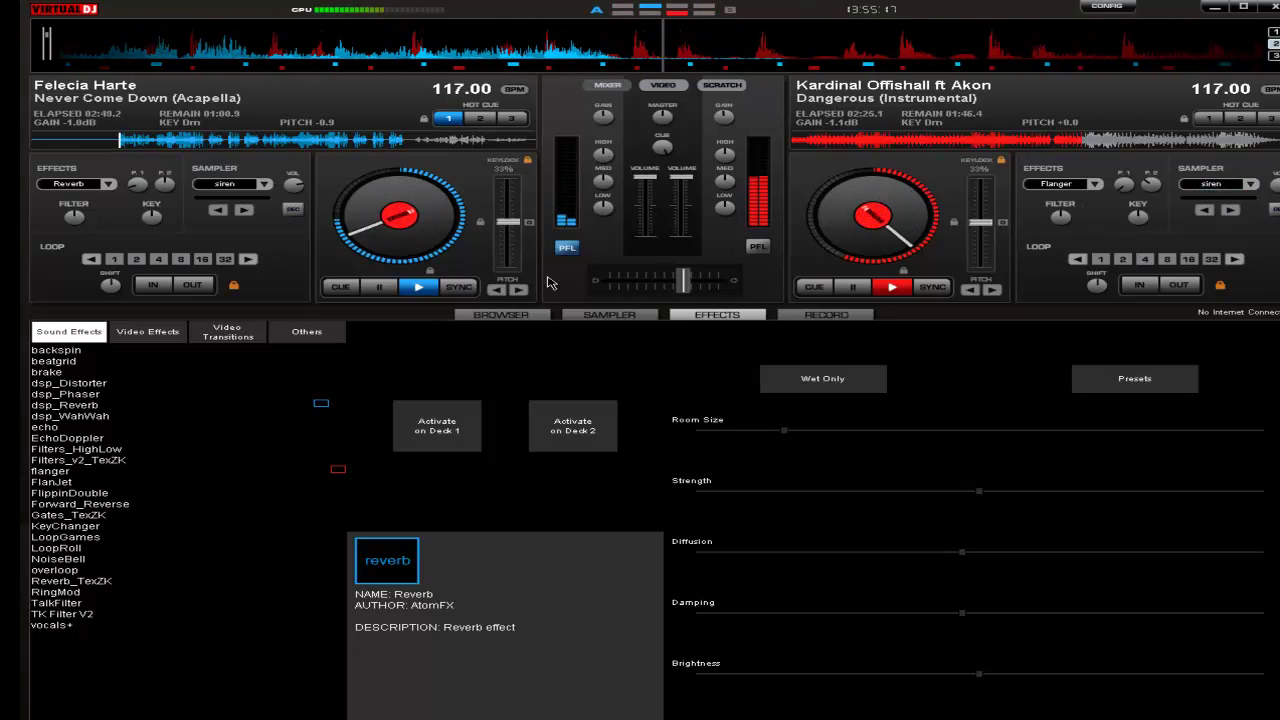
# - Switch the centre display to the scratch view and record a sample from deck 1 into sampler slot Sample 1
pyautogui.click(293, 211)
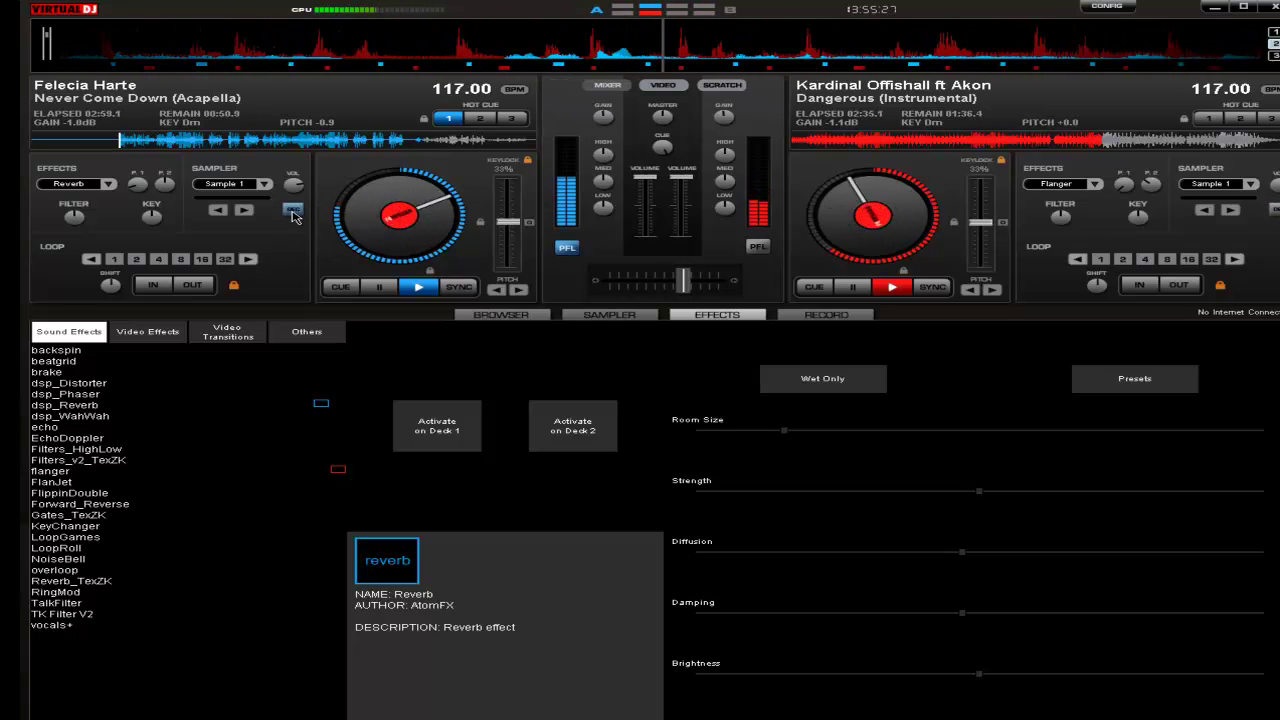
pyautogui.click(728, 87)
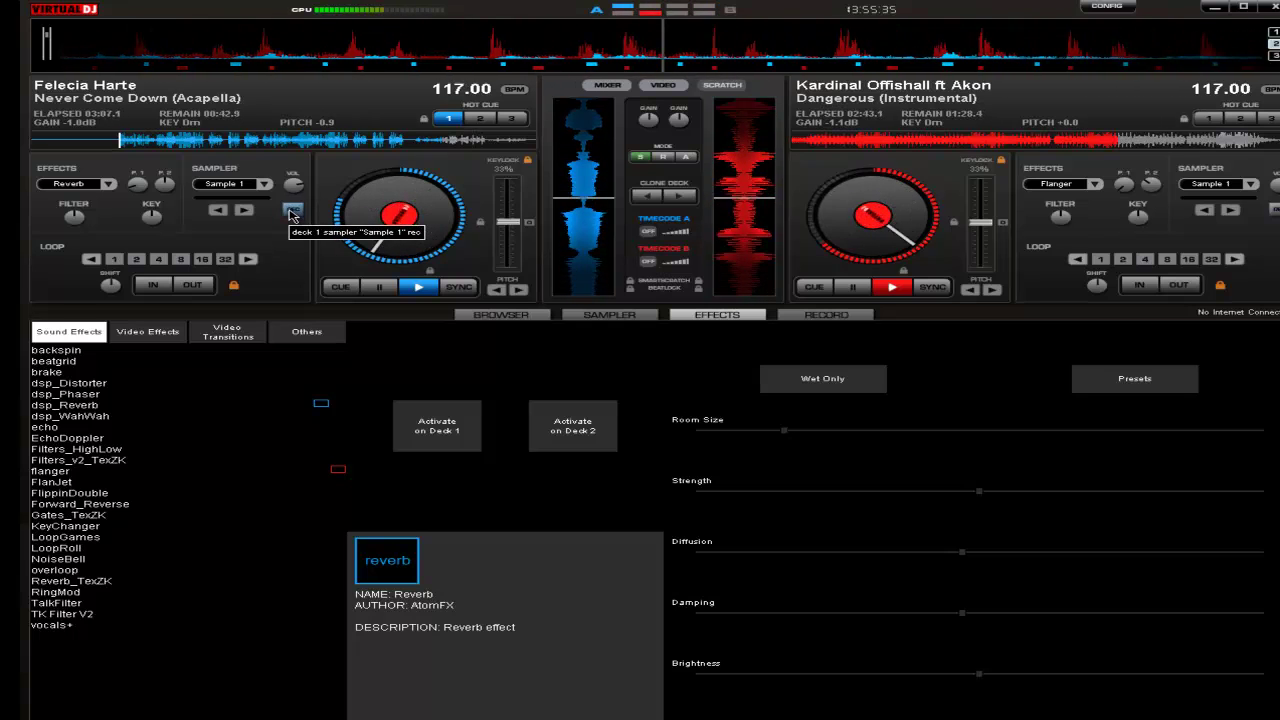
pyautogui.click(292, 212)
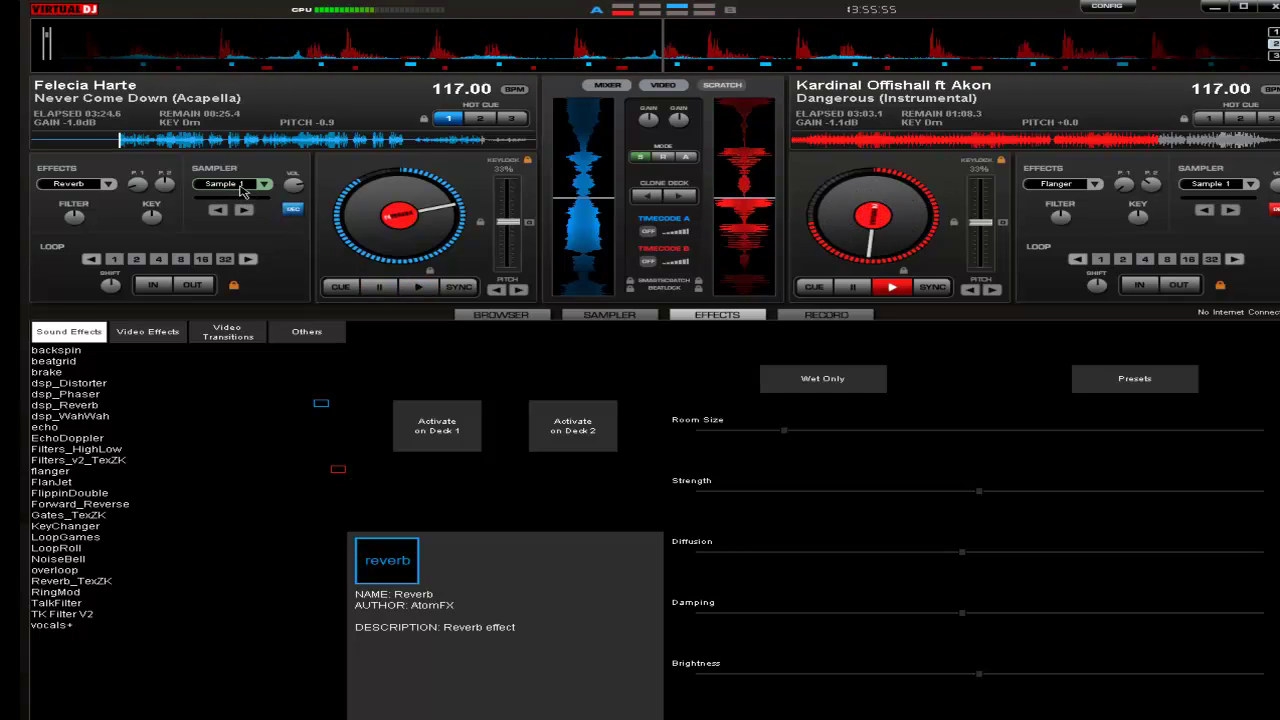
pyautogui.click(241, 191)
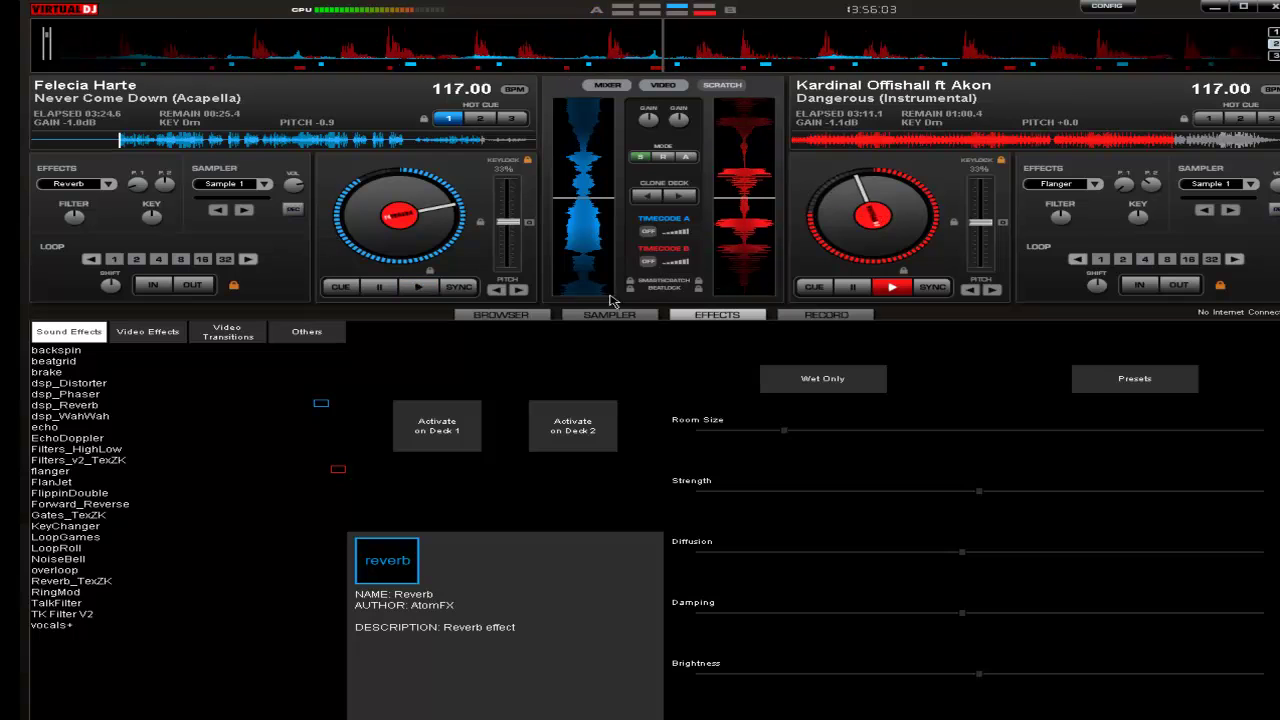
# - Scratch the acapella on deck 1's platter, resume playback briefly, and stop it back at the intro cue
pyautogui.moveTo(405, 218)
pyautogui.mouseDown()
pyautogui.moveTo(380, 200)
pyautogui.moveTo(392, 185)
pyautogui.mouseUp()
pyautogui.click(420, 290)
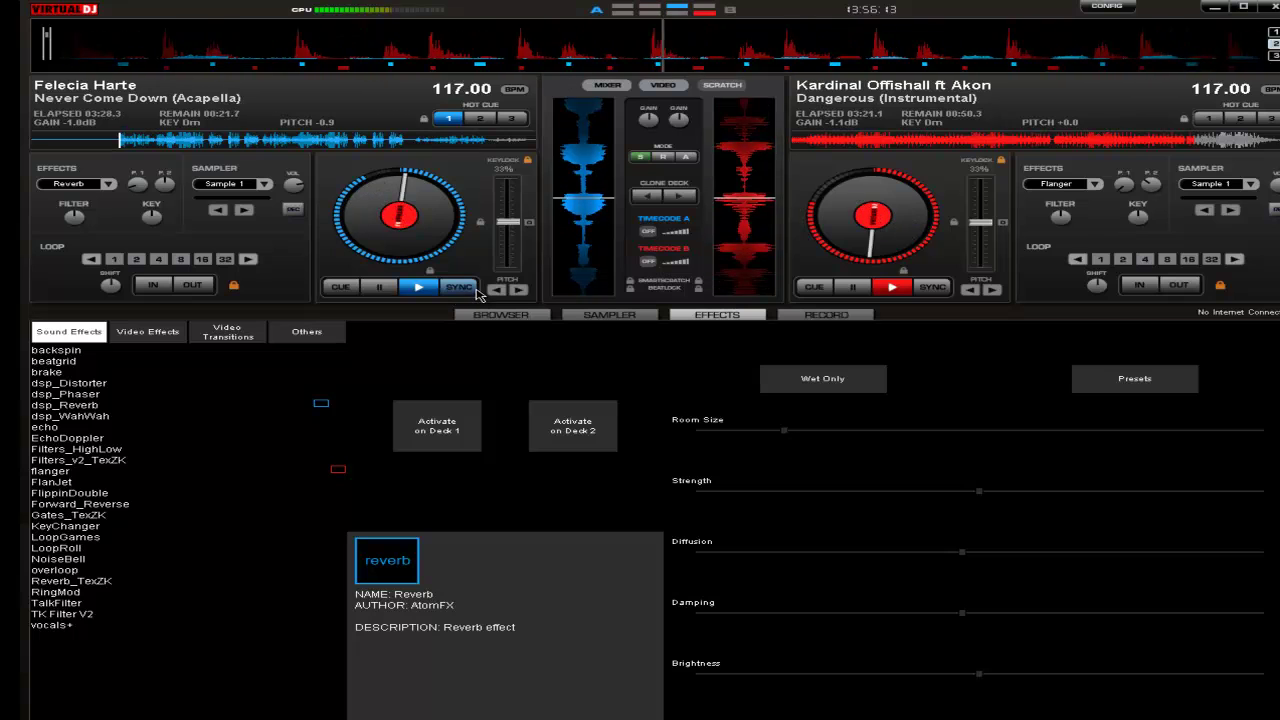
pyautogui.click(381, 290)
pyautogui.click(381, 290)
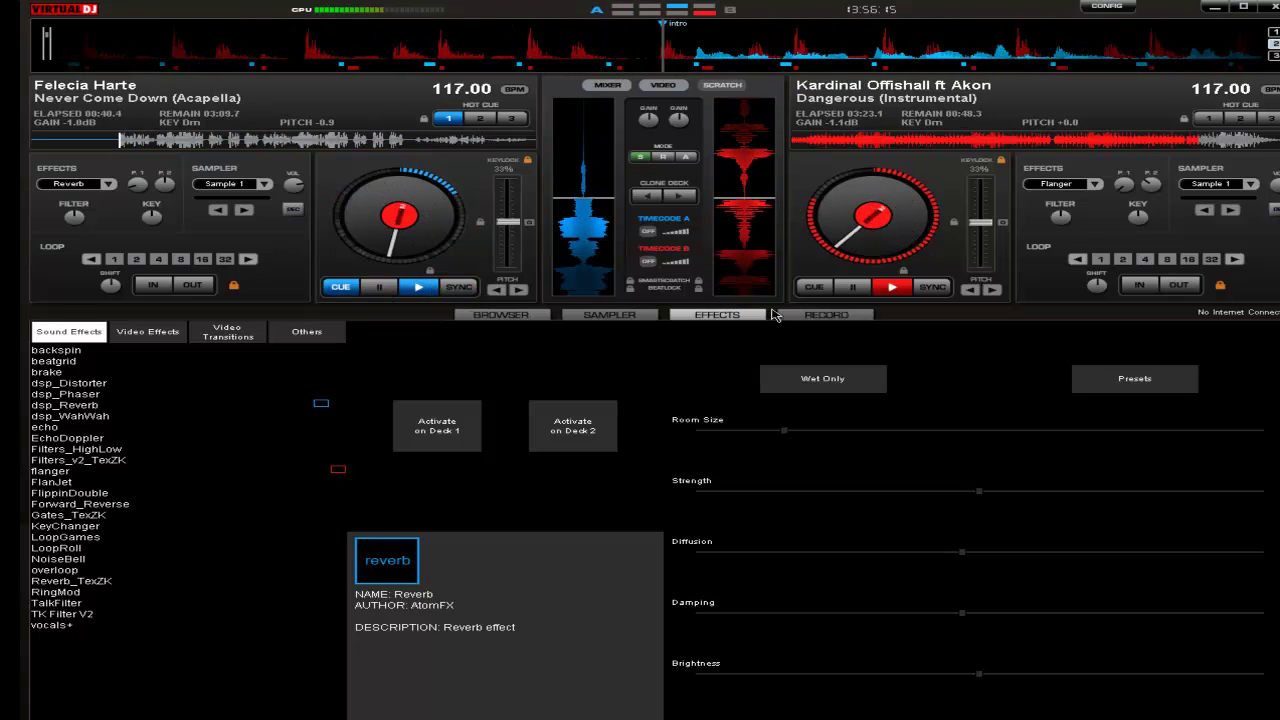
# - Load "shake (clean spanglish acapella) 118bpm" from the track list onto deck 1 and start playing it
pyautogui.click(529, 316)
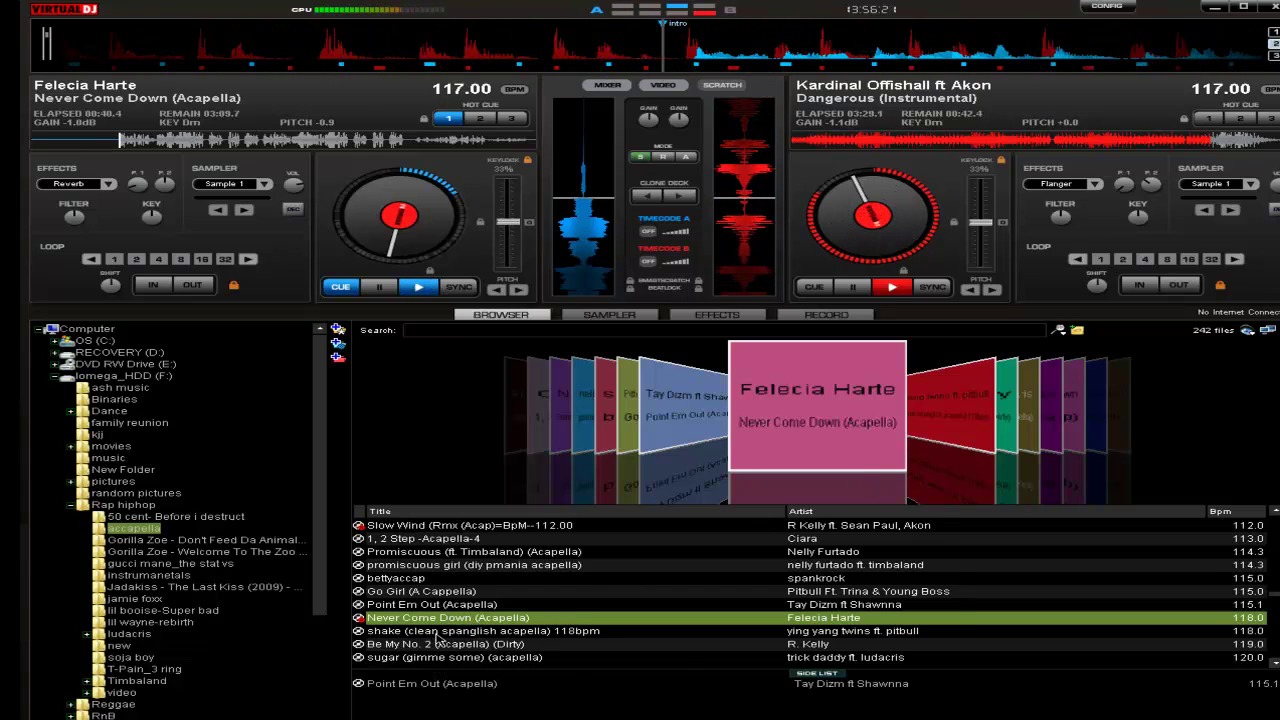
pyautogui.moveTo(437, 640); pyautogui.dragTo(440, 270)
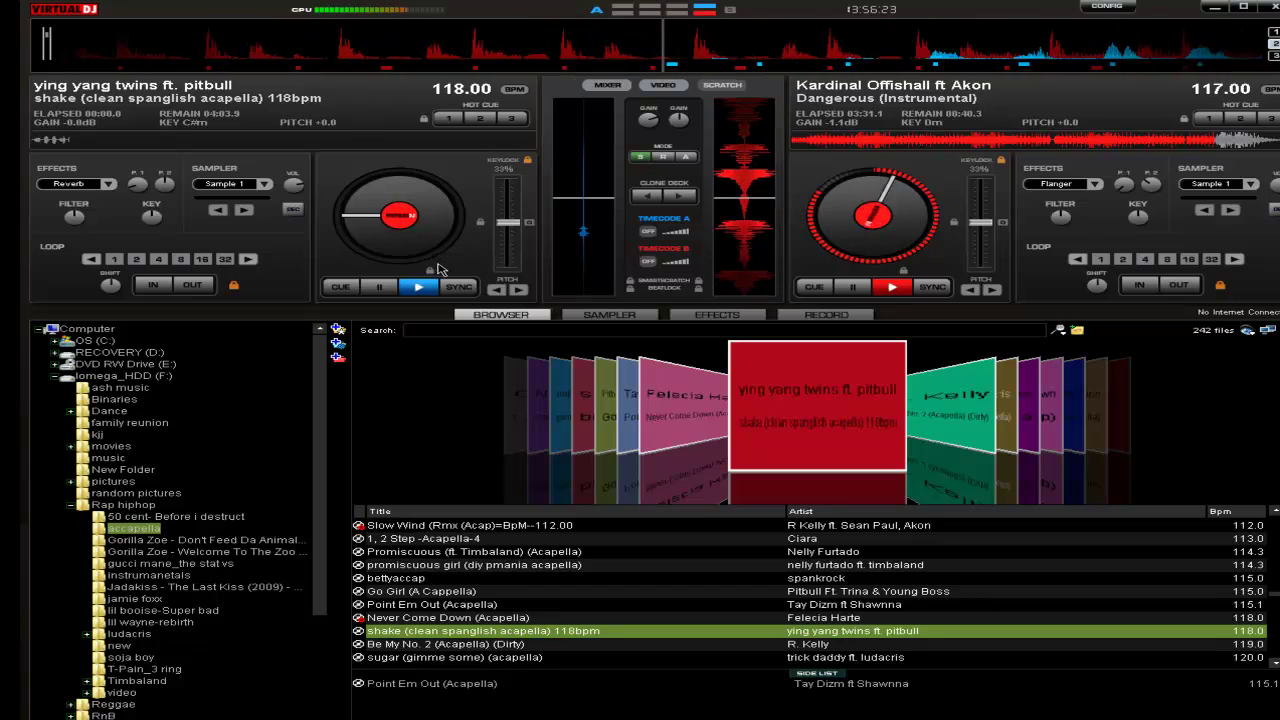
pyautogui.click(418, 287)
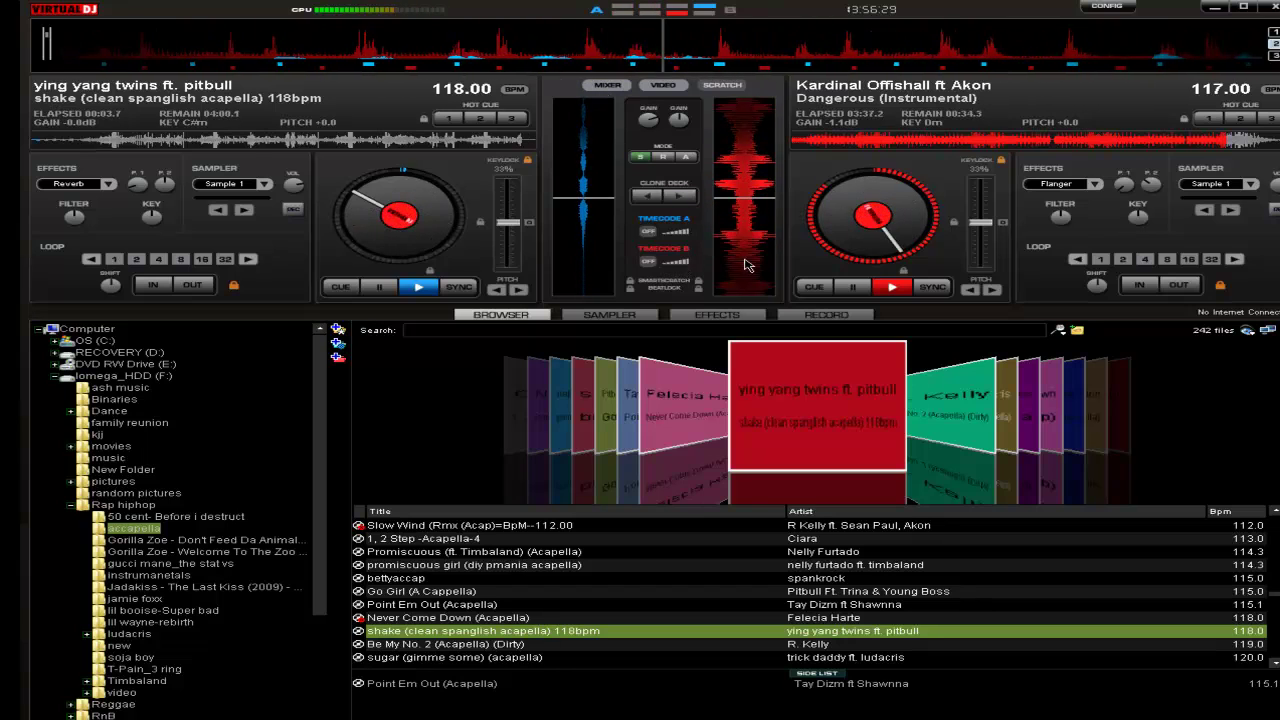
# - Restart the Dangerous instrumental on deck 2 and sync the shake acapella on deck 1 to its tempo
pyautogui.click(895, 290)
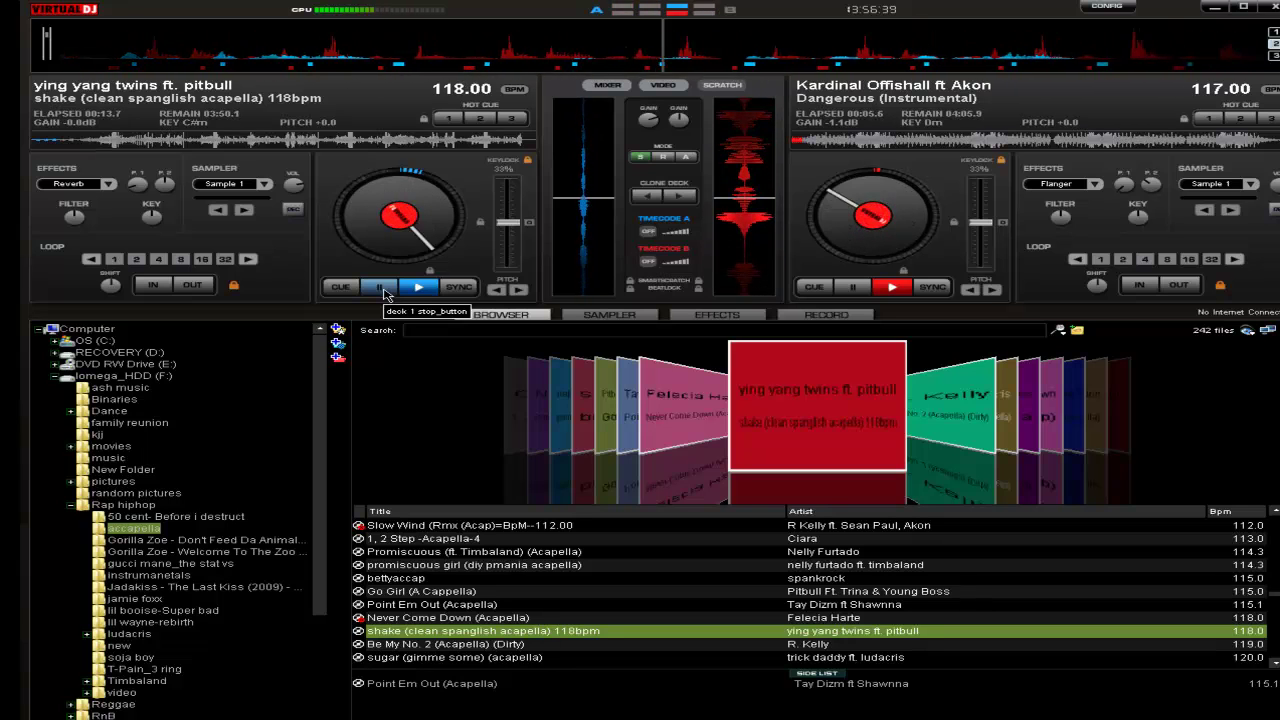
pyautogui.click(462, 288)
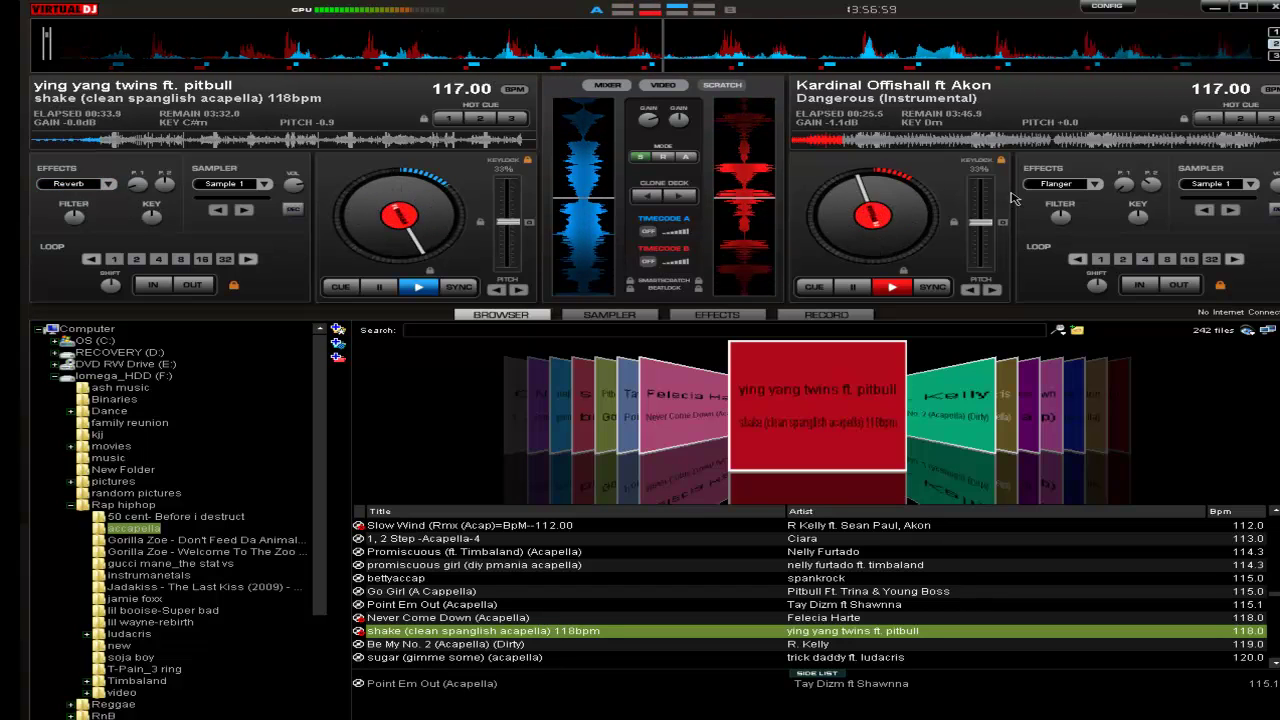
# - Turn deck 2's Flanger effect on and off during playback, and stop the instrumental
pyautogui.click(1057, 185)
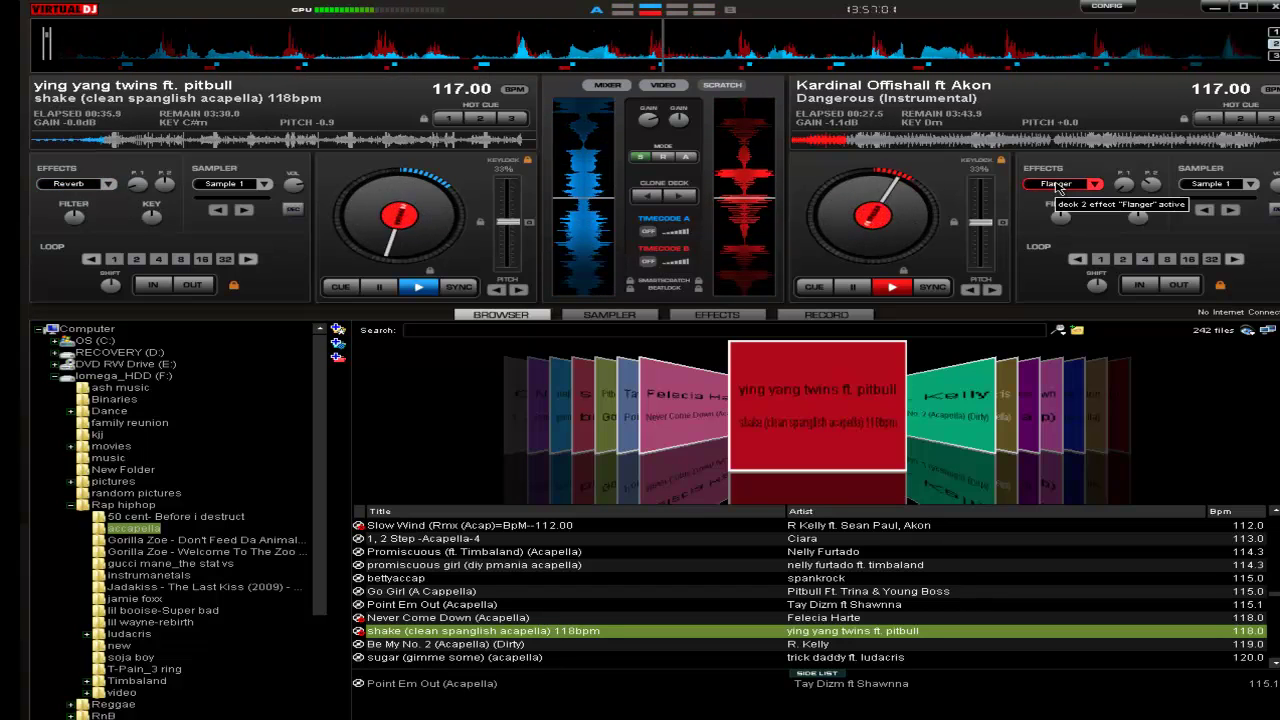
pyautogui.click(1057, 185)
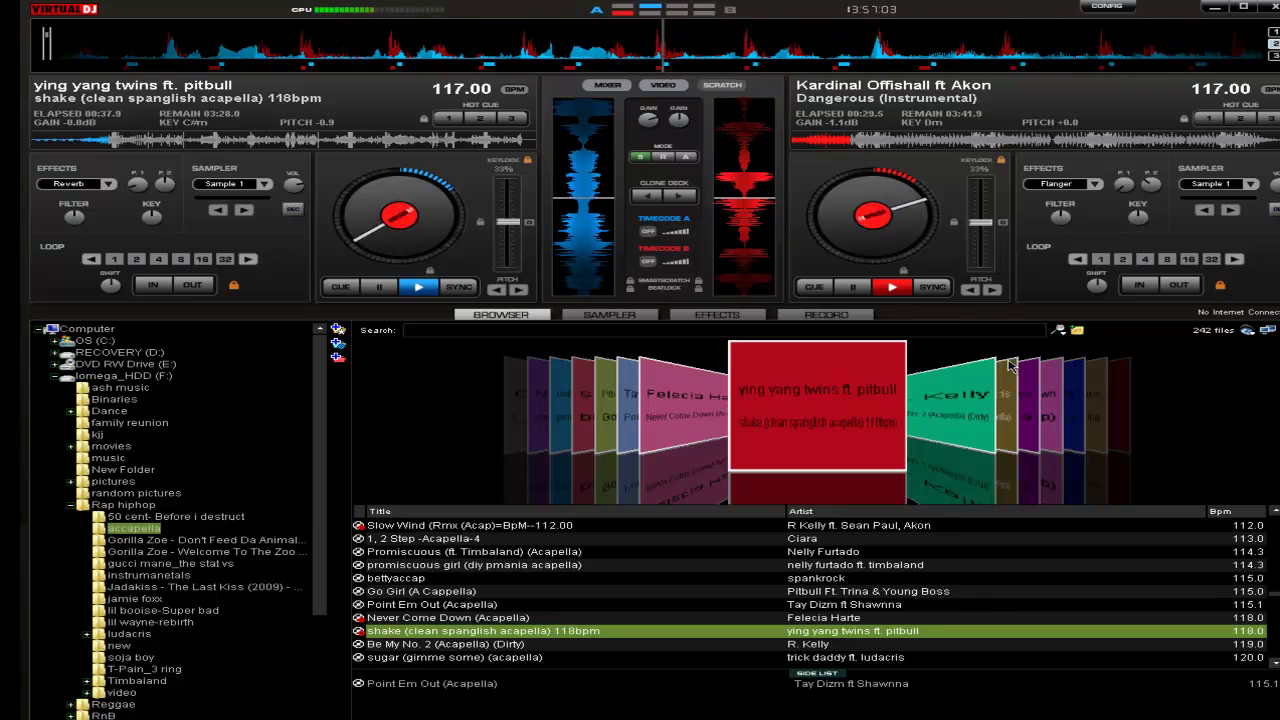
pyautogui.click(850, 290)
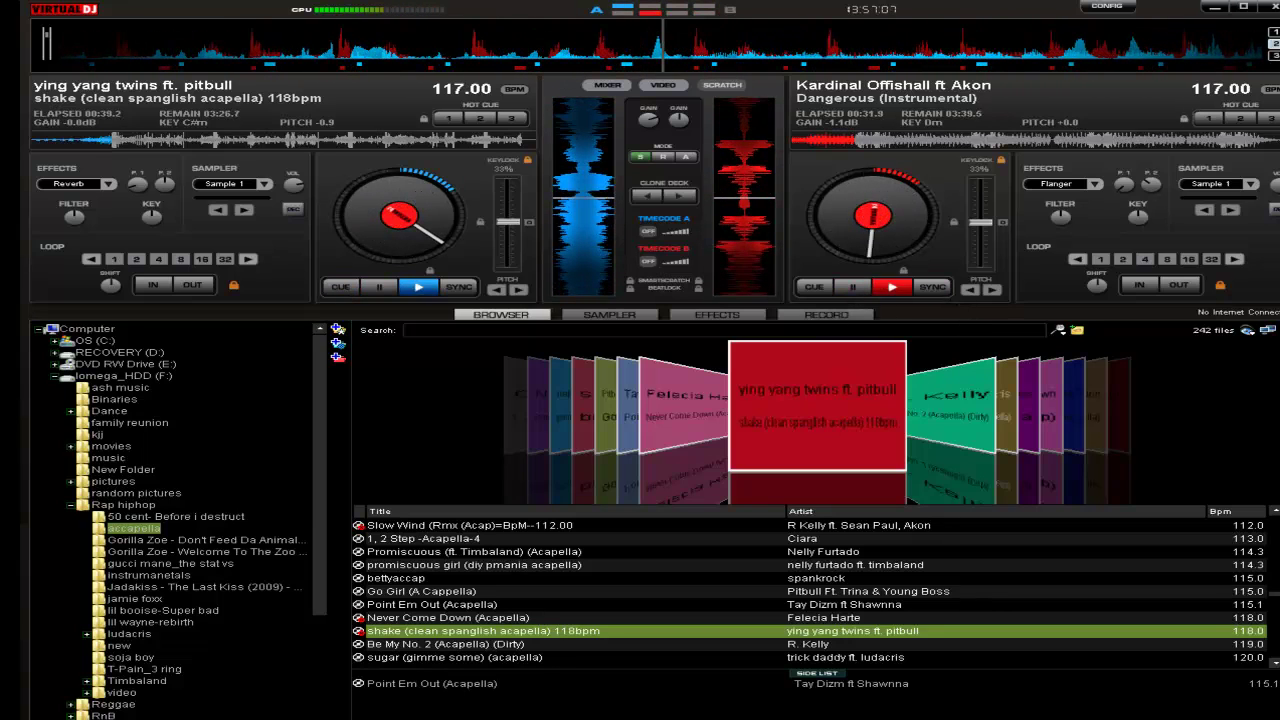